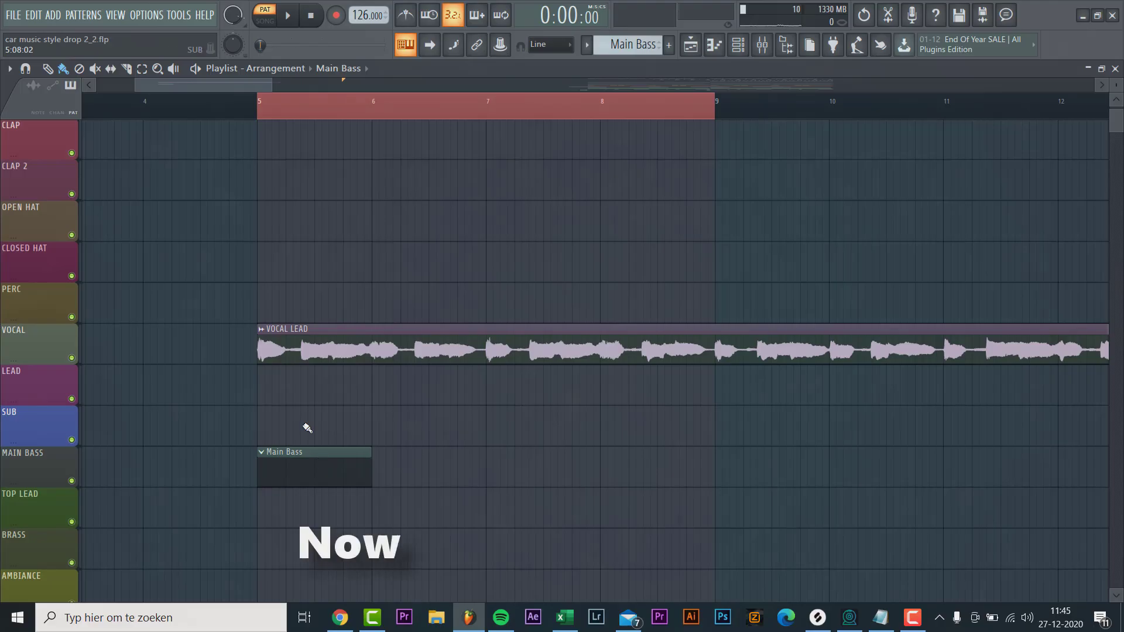
Add a Serum channel and load the BS Summer Jam 2 preset from Sonance Sounds - Sounds Of 2020
click(53, 15)
click(223, 478)
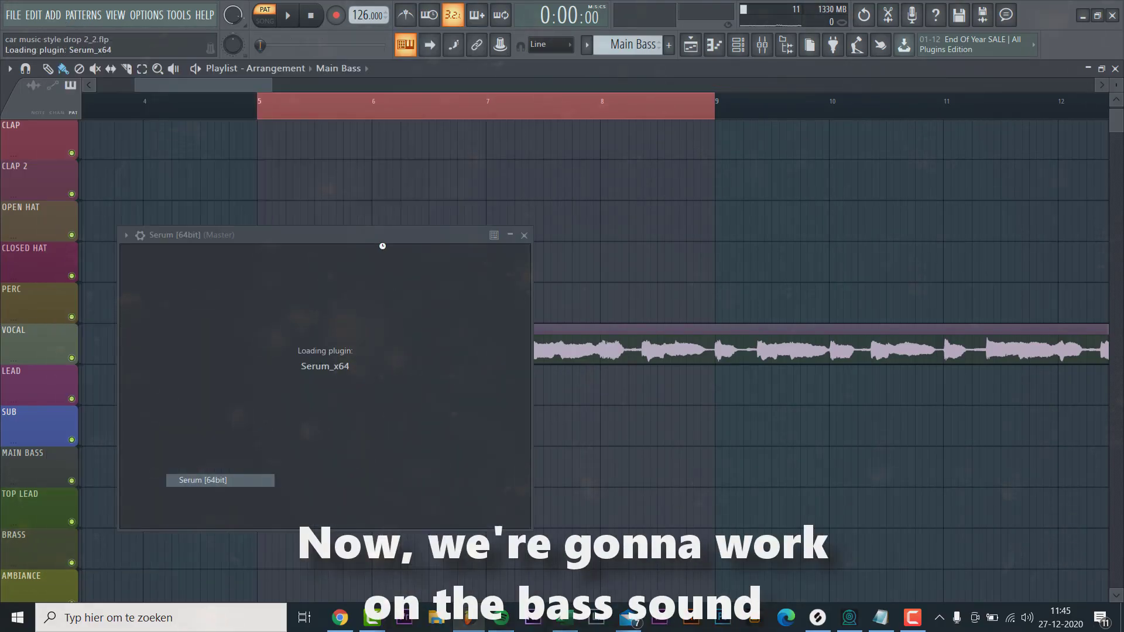
click(545, 167)
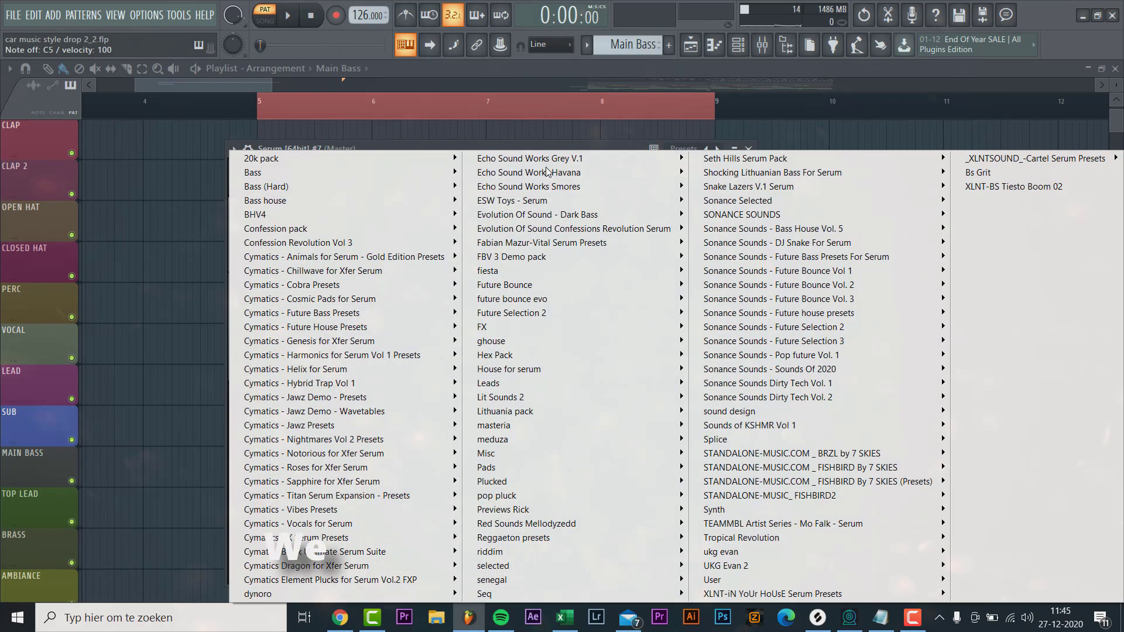
mouse_move(772, 369)
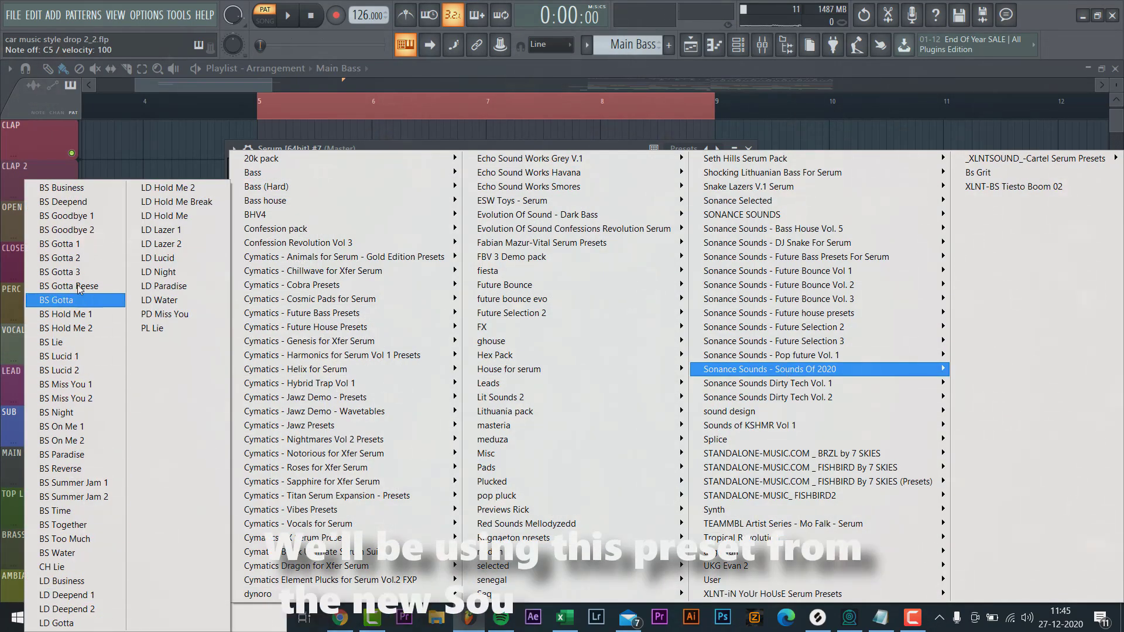
click(87, 496)
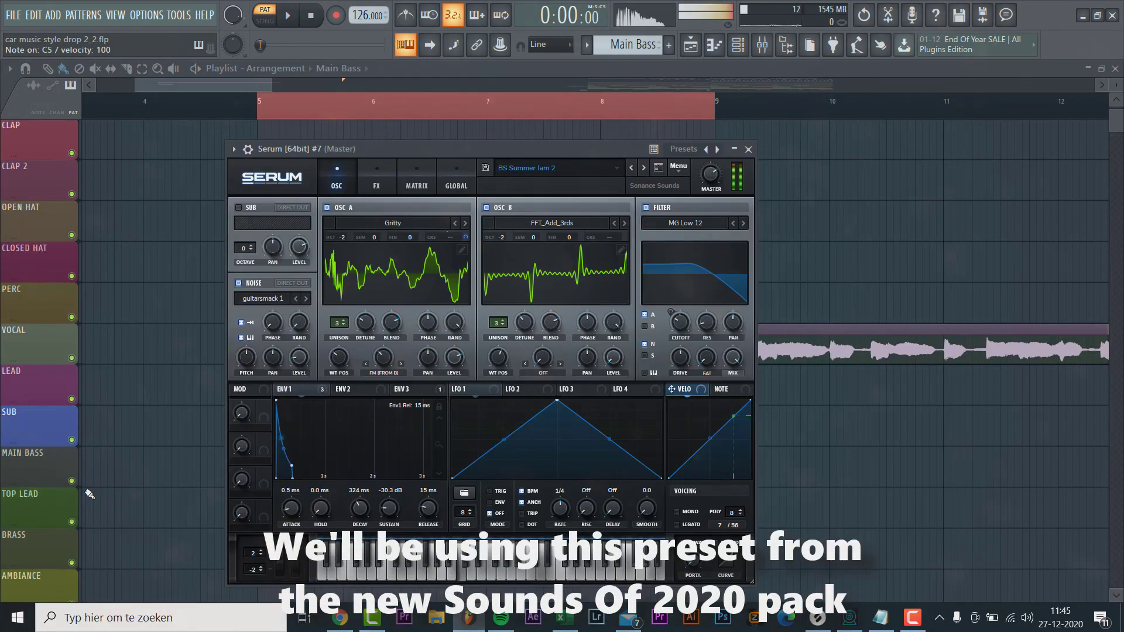
Open the new Serum channel's piano roll and enter three F4 notes in the first half of bar 1
click(736, 50)
click(387, 409)
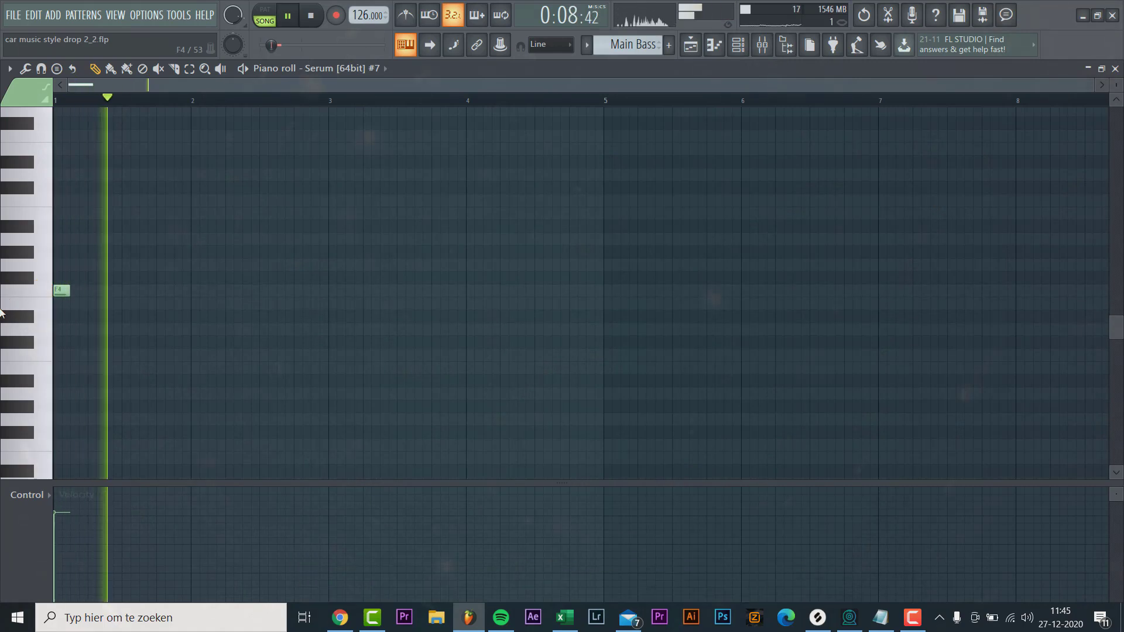
ctrl+scroll(15, 310, up, 3)
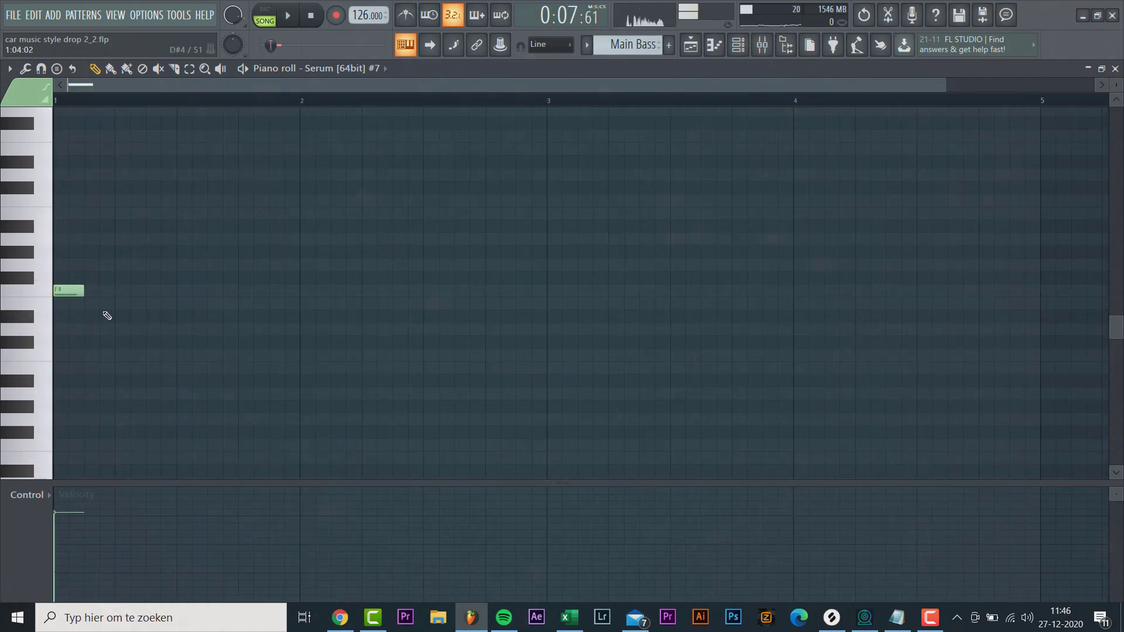
click(153, 291)
key(space)
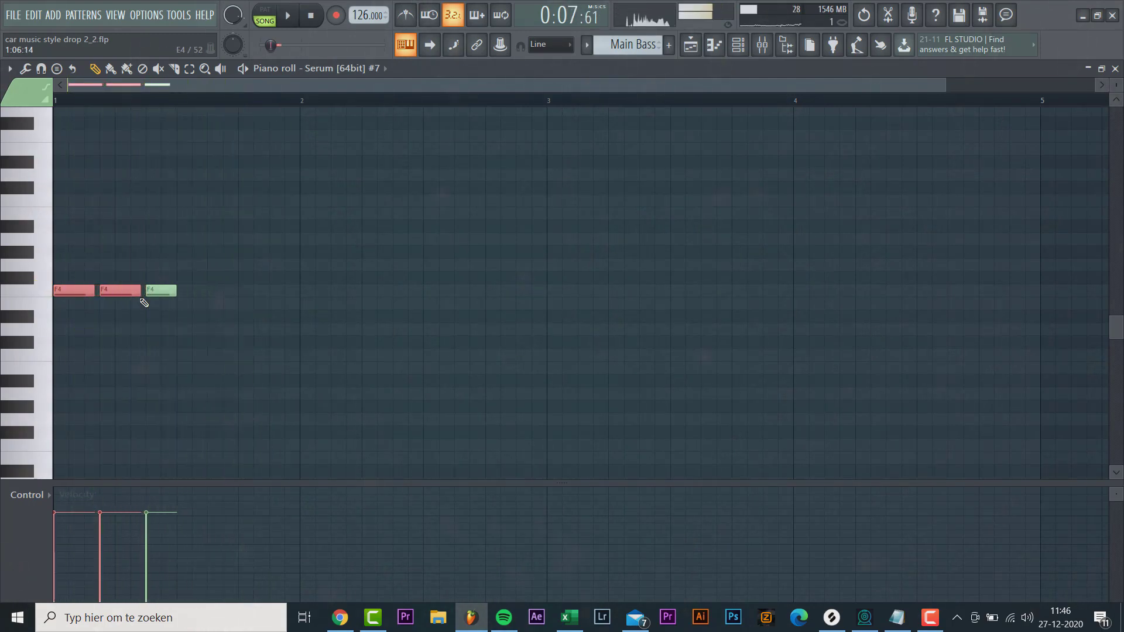
Add a short and a longer C5 note at the end of bar 1 and five C#5 notes across bar 2
scroll(248, 354, up, 1)
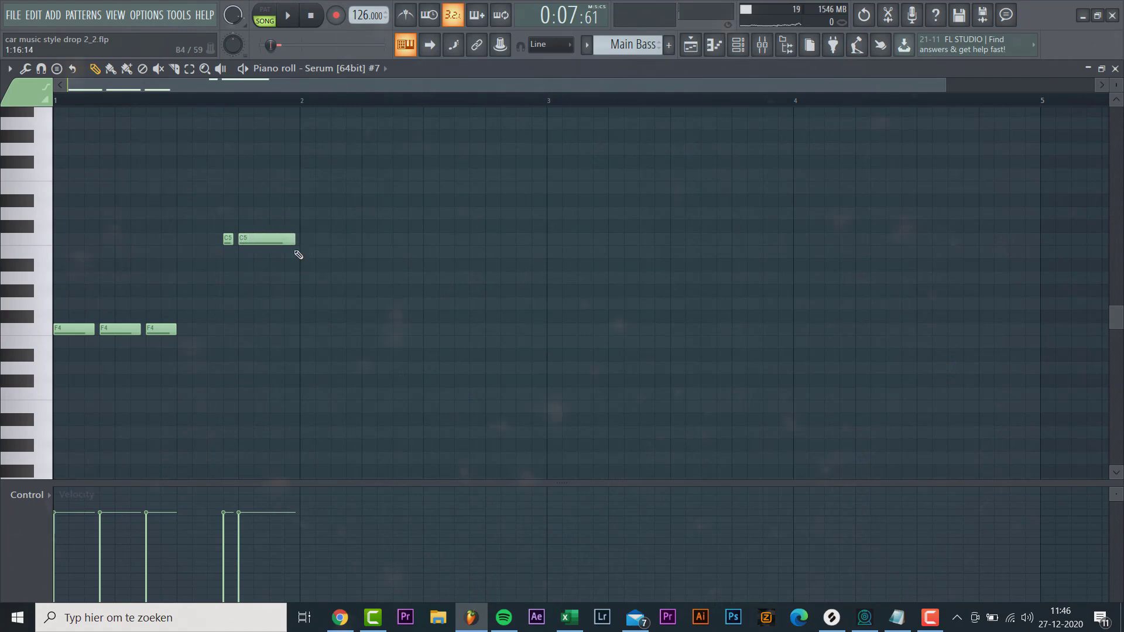
scroll(363, 346, up, 1)
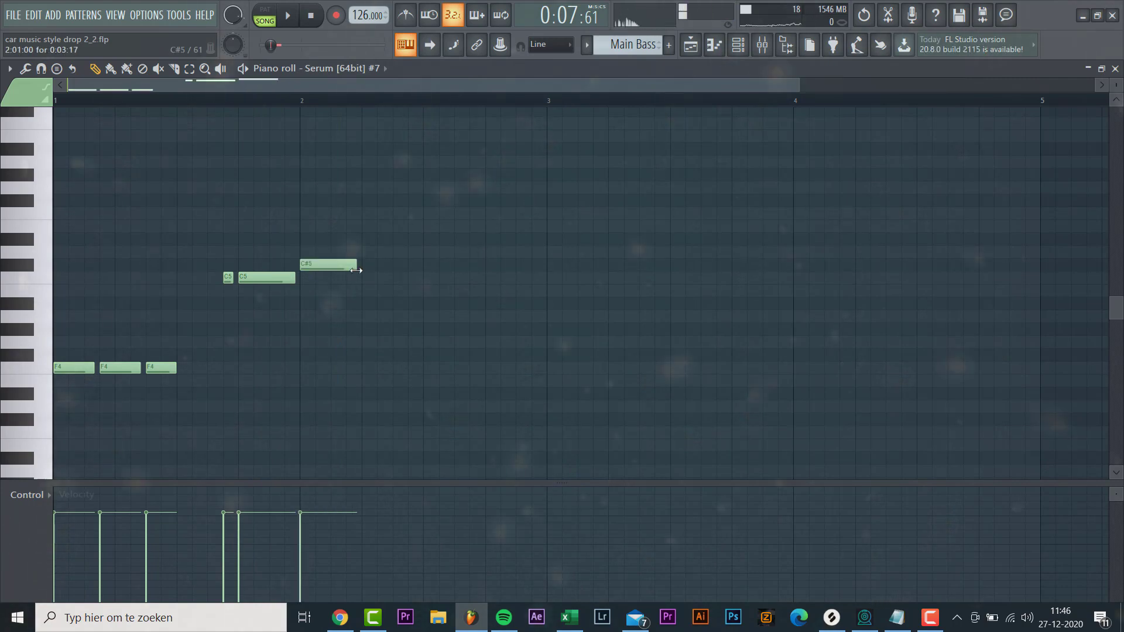
click(393, 263)
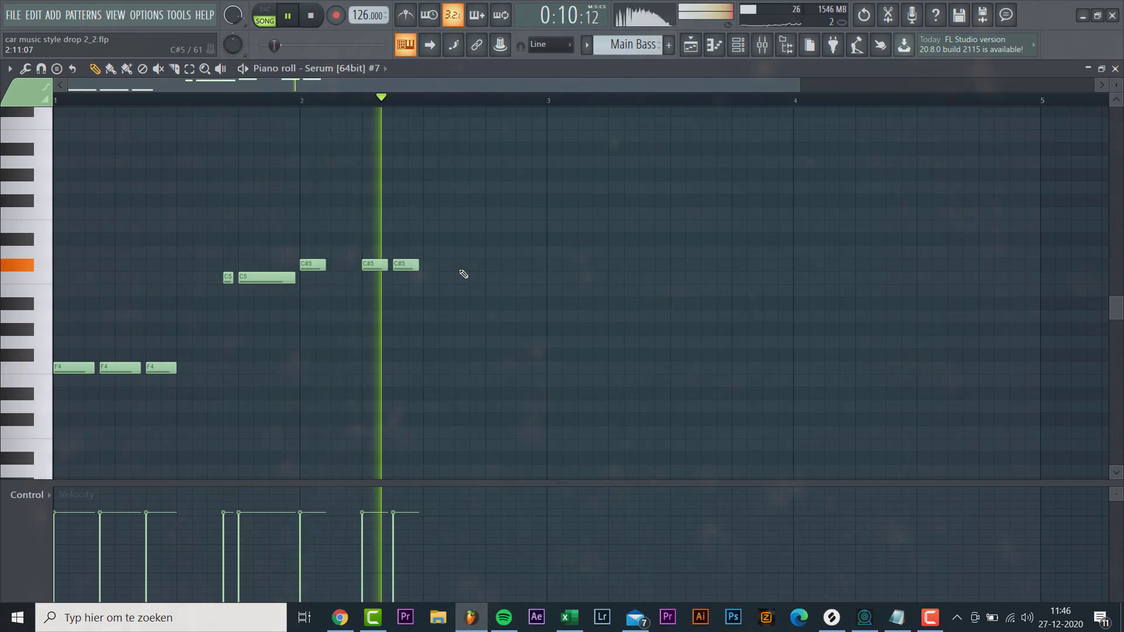
click(465, 264)
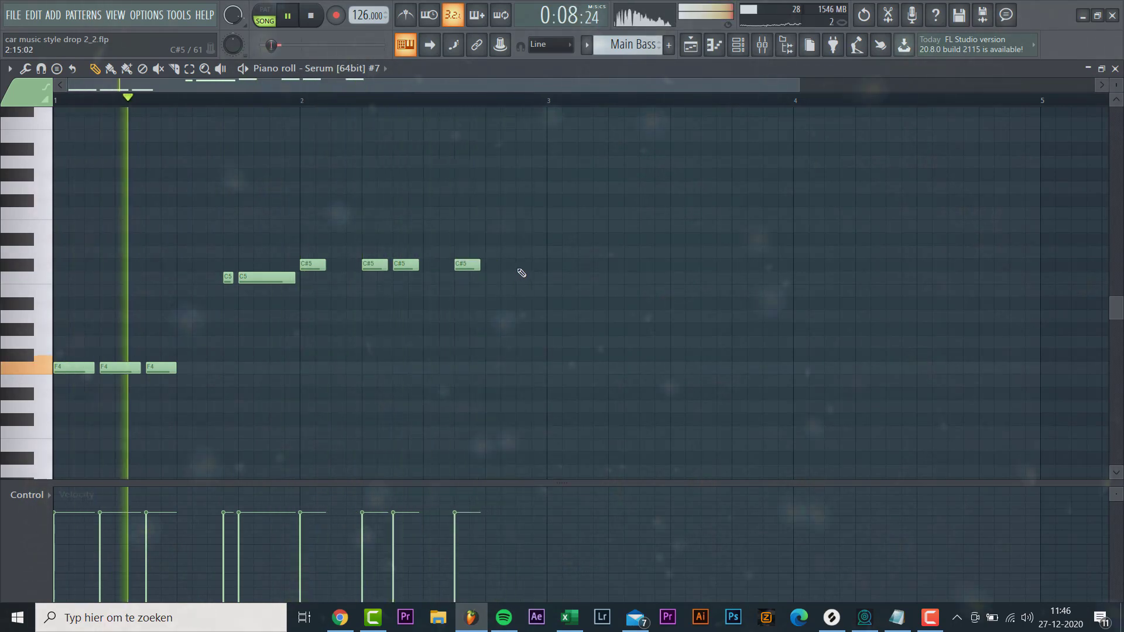
click(518, 270)
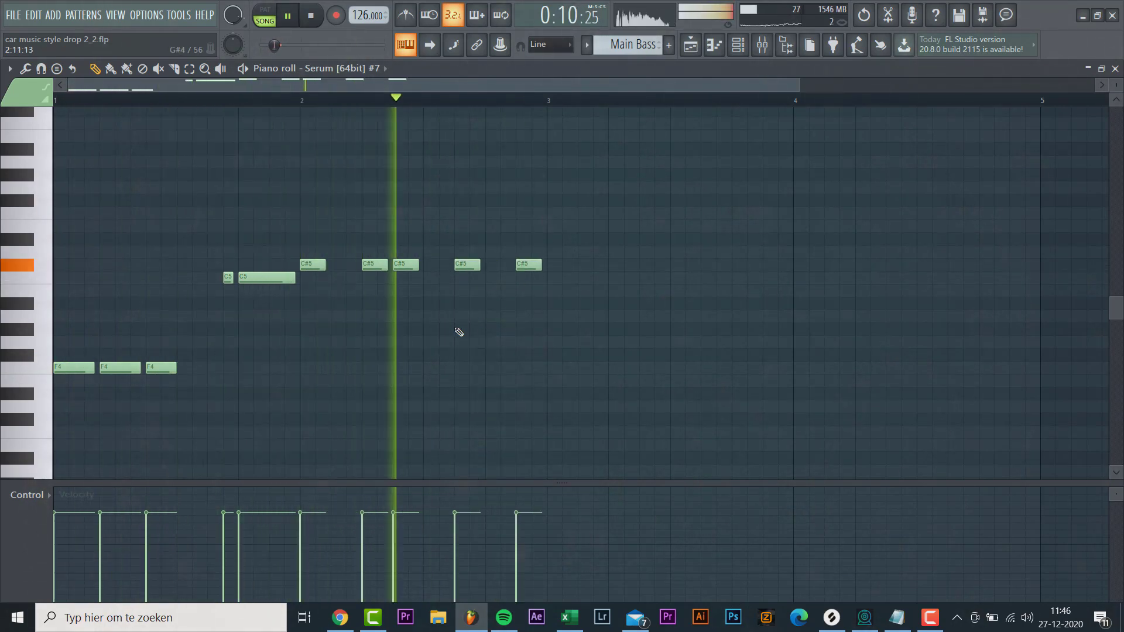
Delete the longer C5 note in bar 1 and lengthen the short C5 note before it
right_click(253, 279)
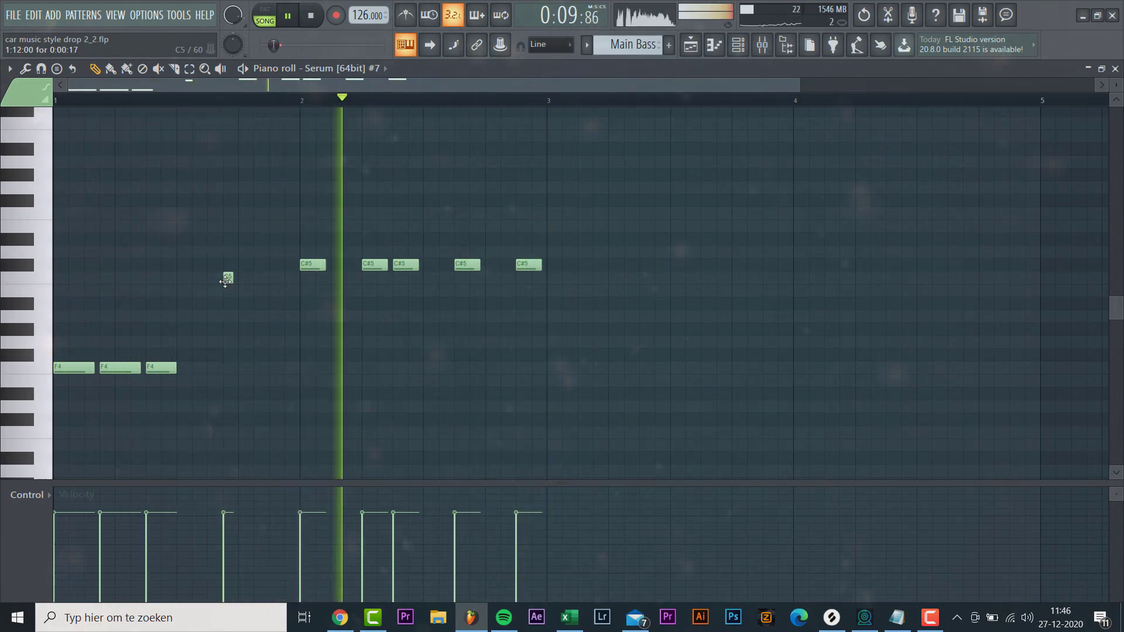
drag(233, 281, 249, 281)
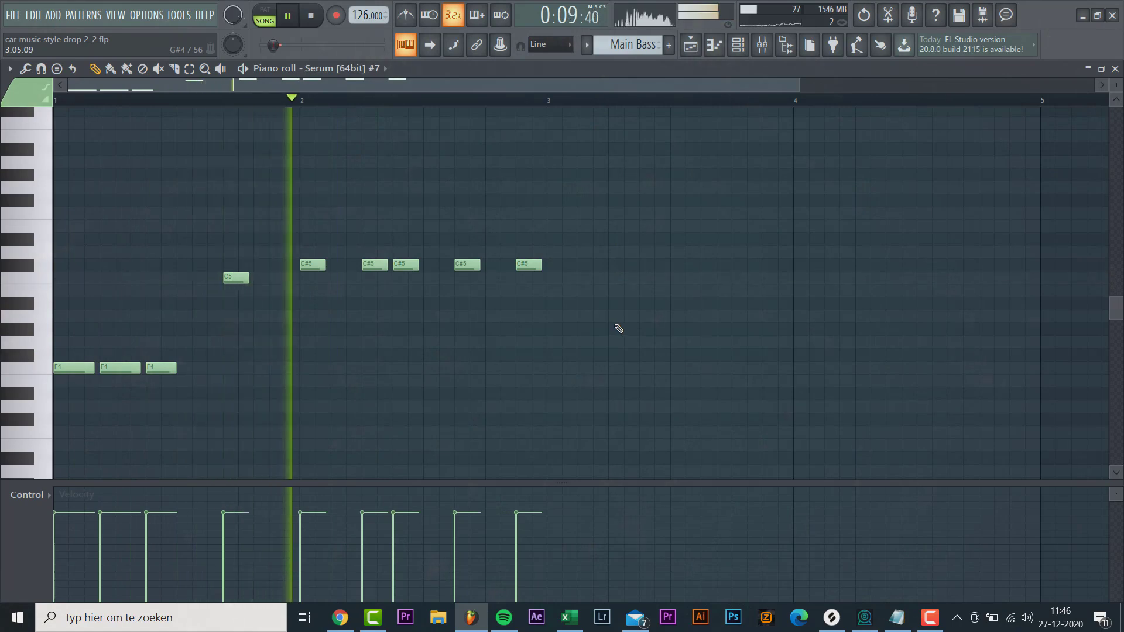
key(space)
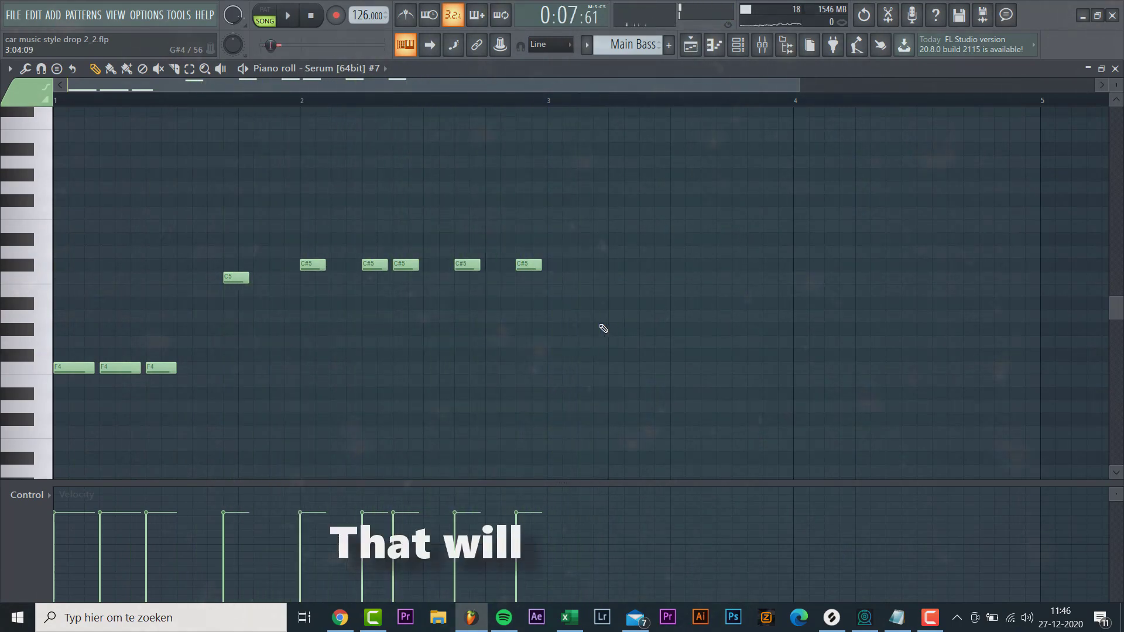
Duplicate the two-bar phrase into bars 3 and 4 and raise the three F4 notes in bar 3 to A#4
key(ctrl+b)
scroll(559, 370, up, 3)
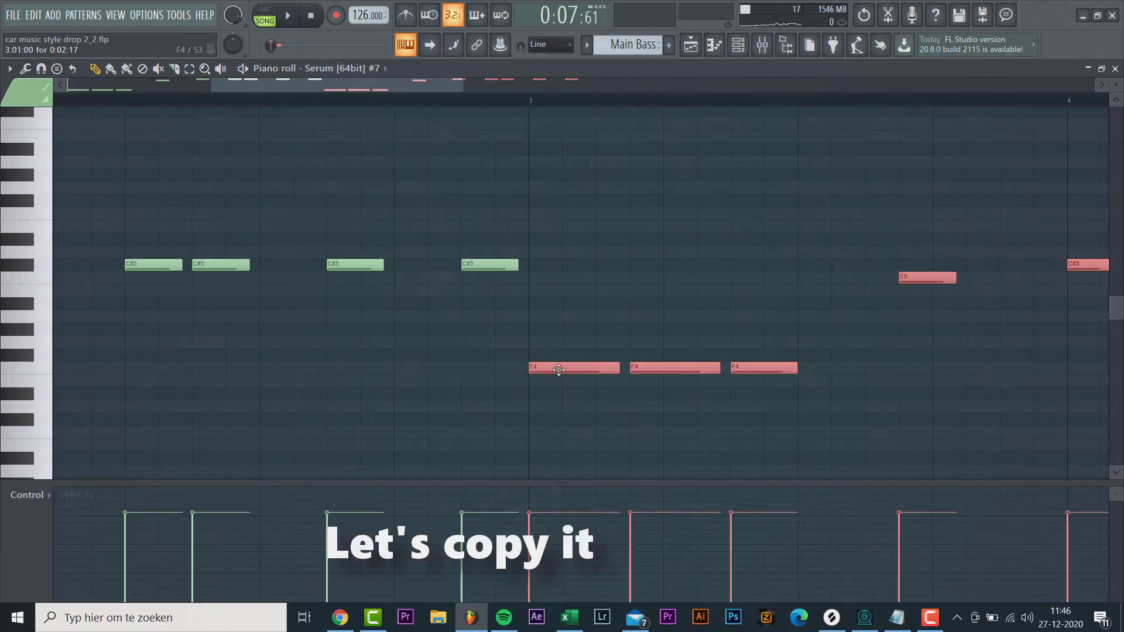
scroll(562, 374, down, 2)
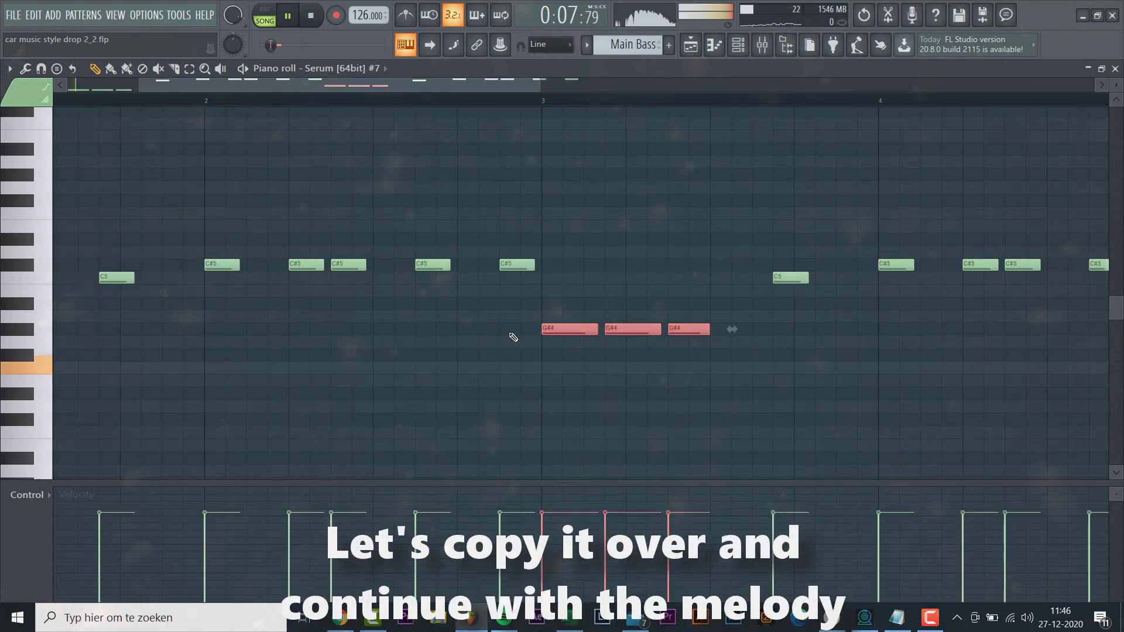
scroll(513, 338, down, 3)
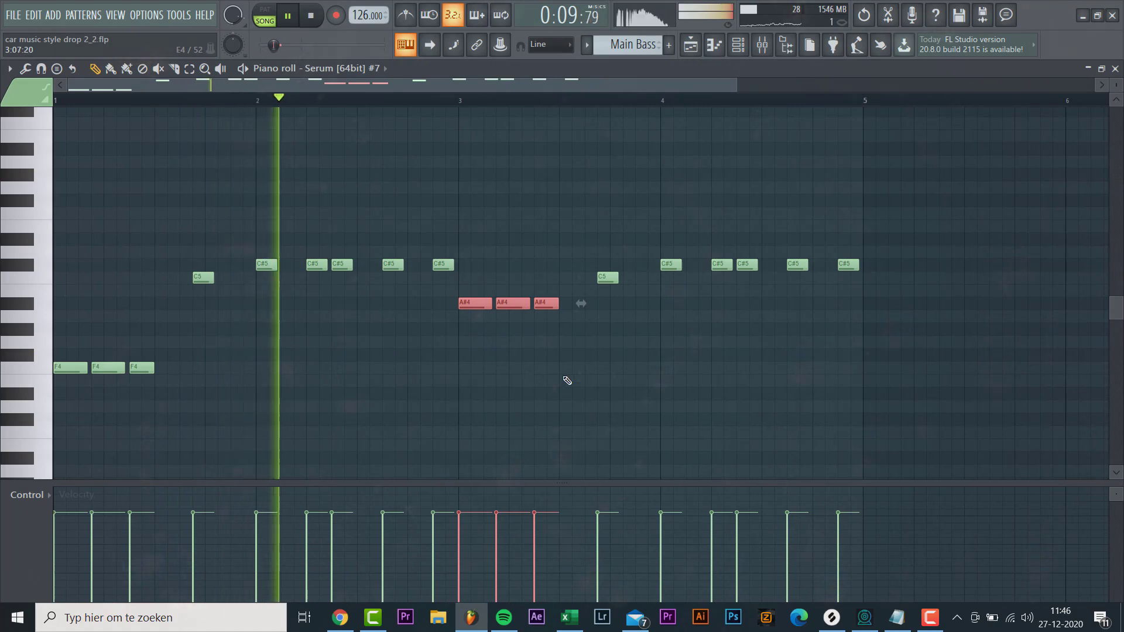
click(638, 341)
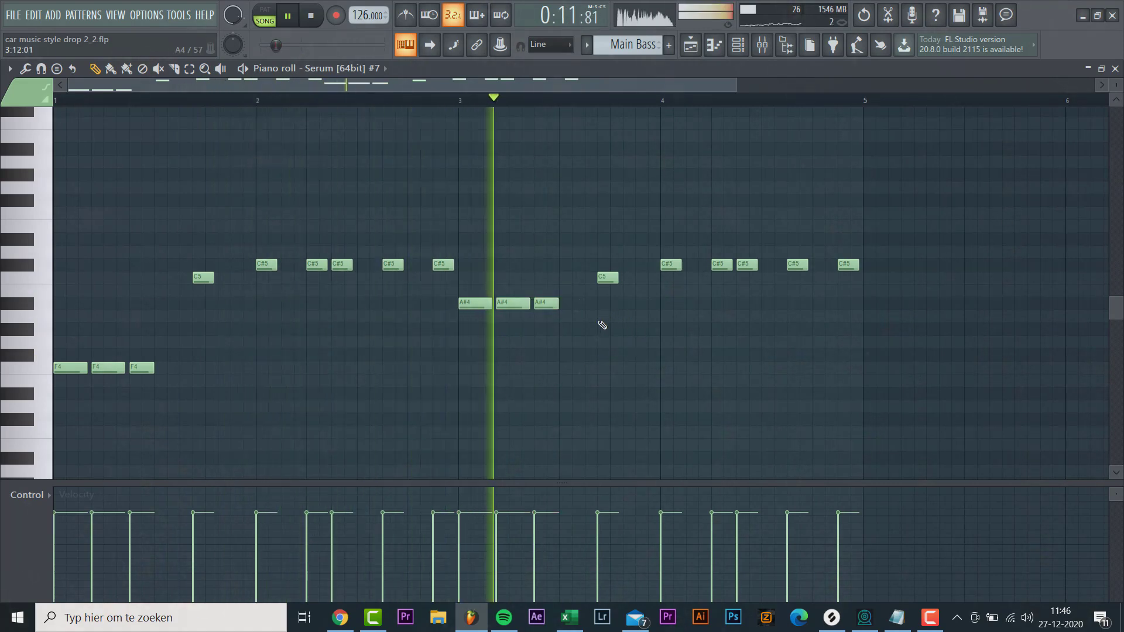
Transpose the five C#5 notes in bar 4 down eight semitones to F4
drag(660, 273, 1016, 209)
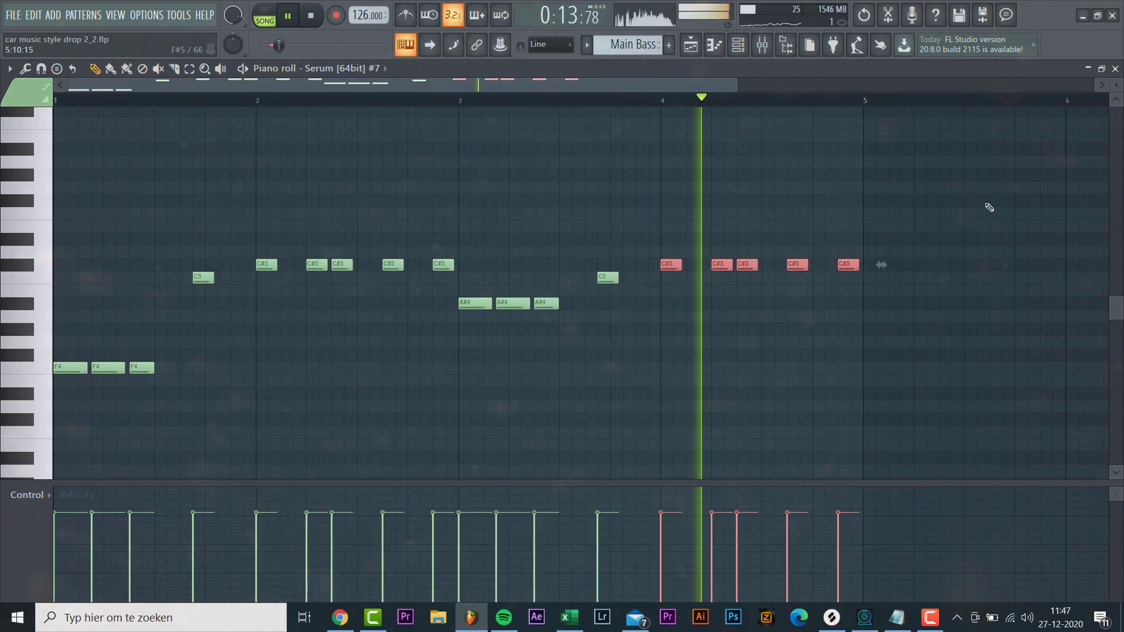
key(Down)
key(Down)
key(Down)
key(Down)
key(Down)
key(Down)
key(Down)
key(Down)
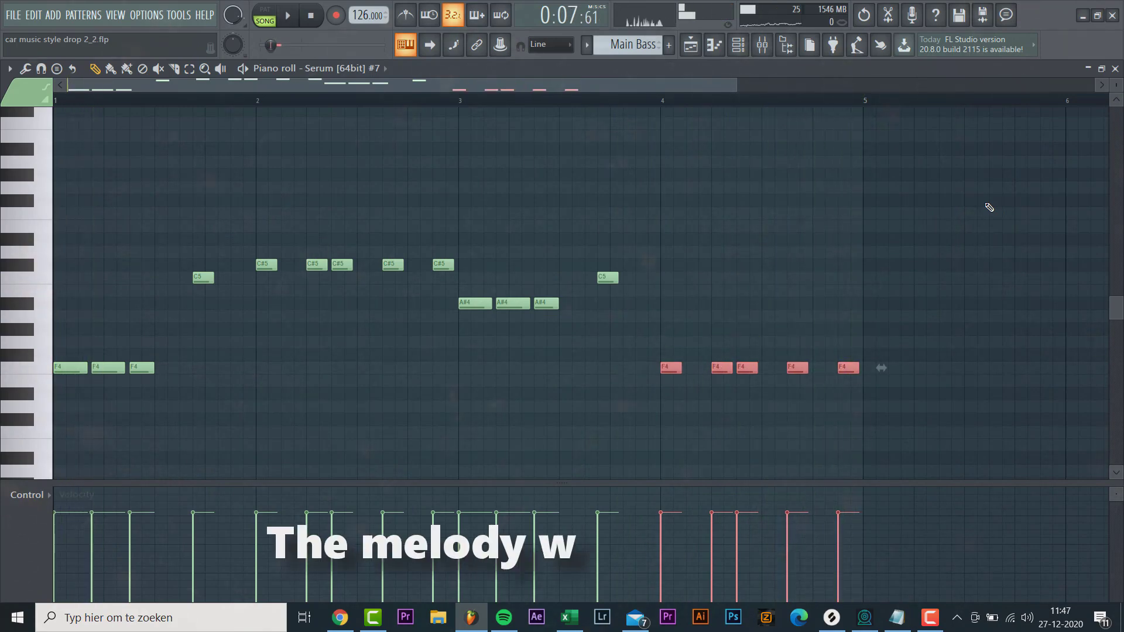
Play back the four-bar bass melody, clear the note selection, and audition the sub pattern
key(space)
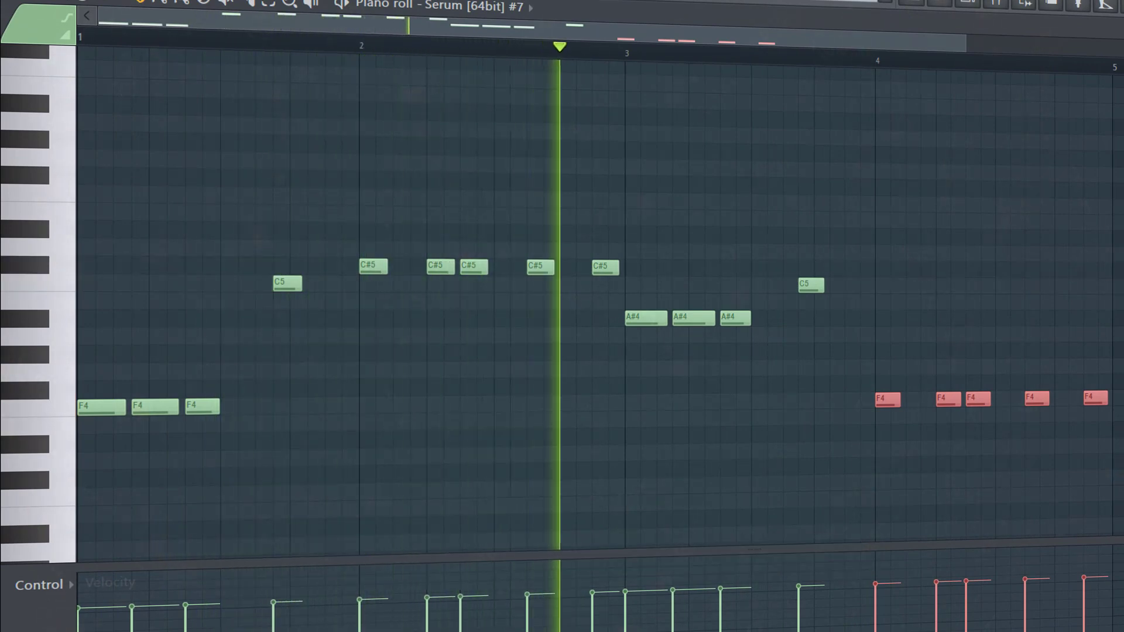
key(ctrl+d)
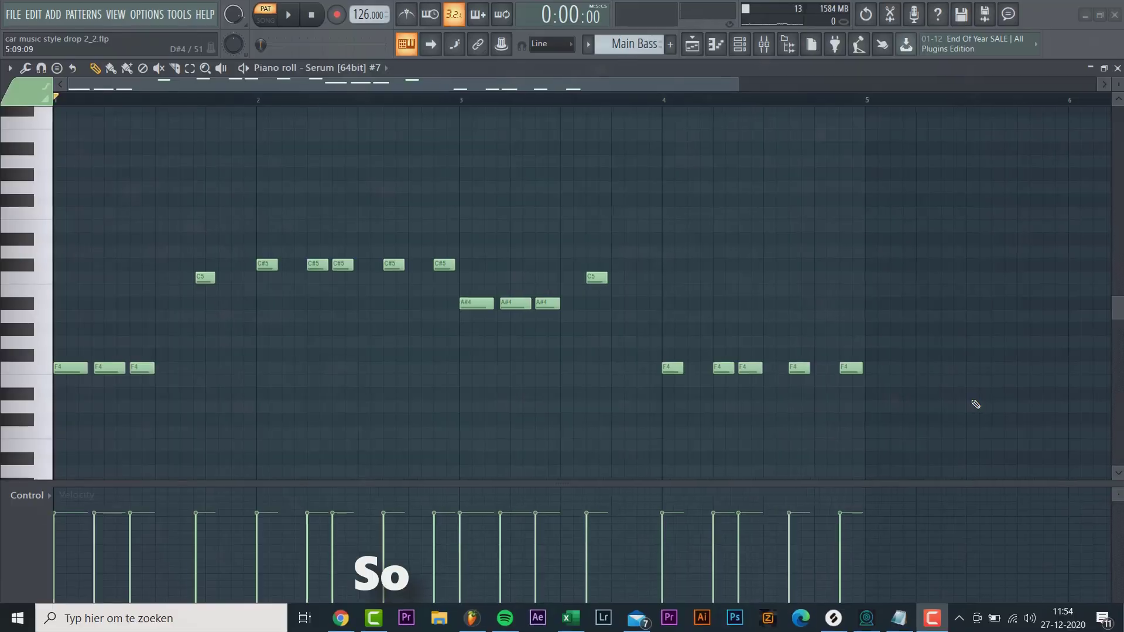
key(space)
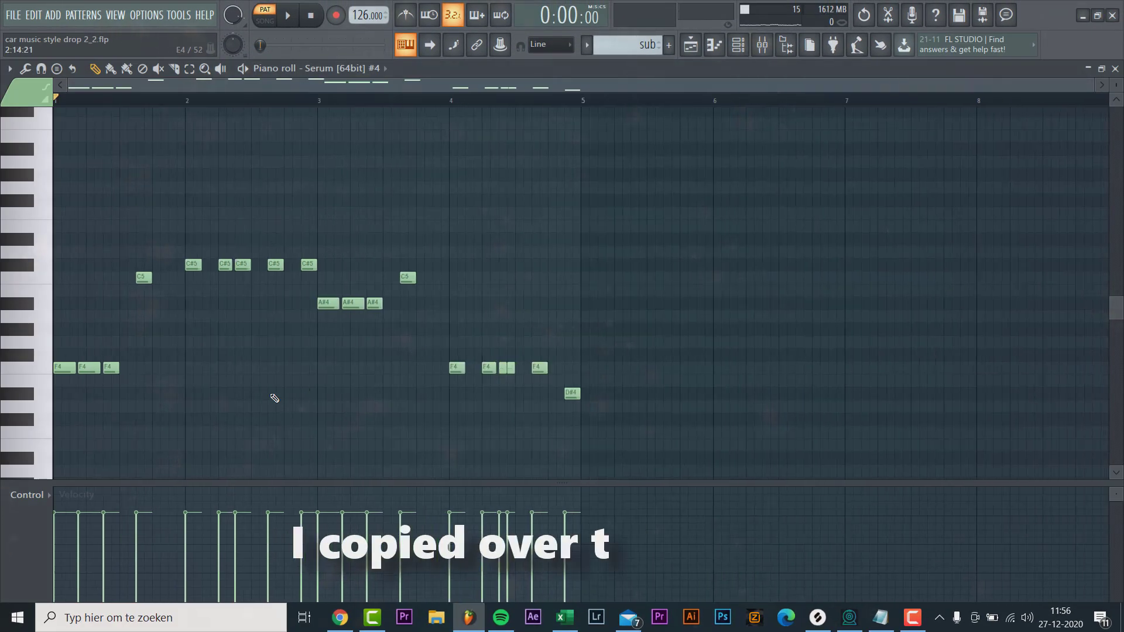
scroll(270, 398, up, 2)
key(space)
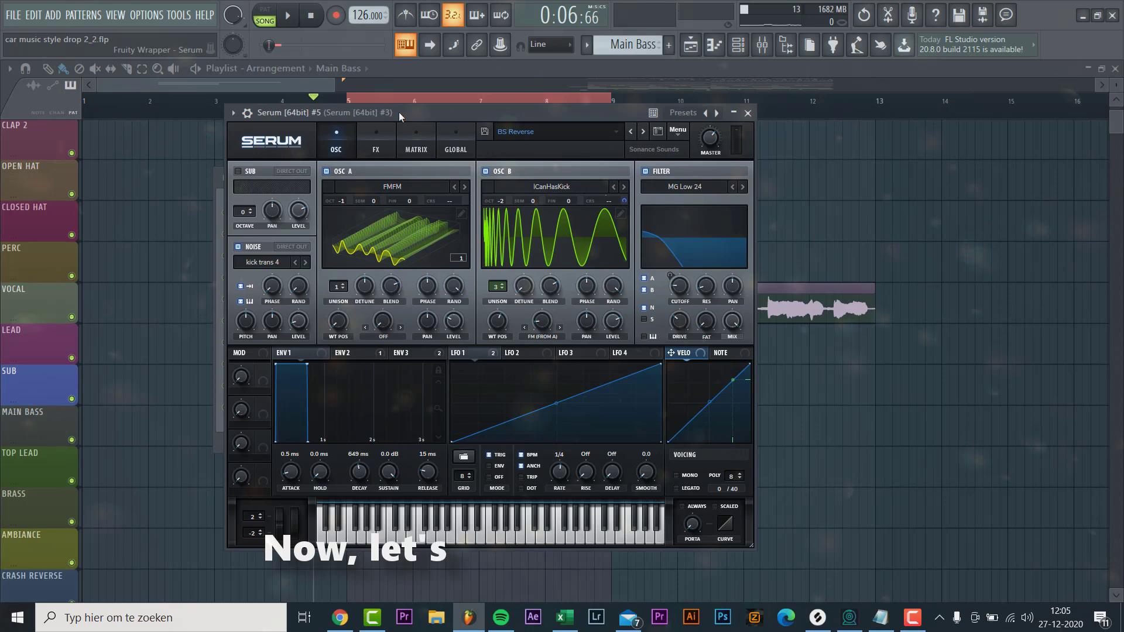
Place a C5 note near the end of bar 1 for the Serum channel with the BS Reverse preset and play it back
drag(398, 112, 394, 111)
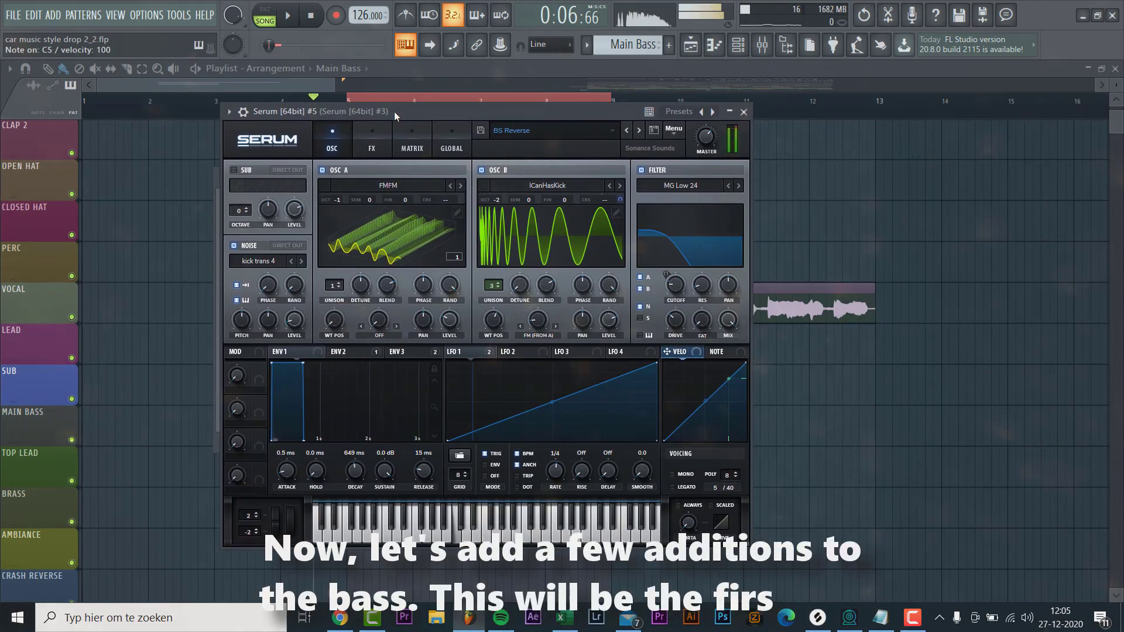
click(744, 112)
click(381, 365)
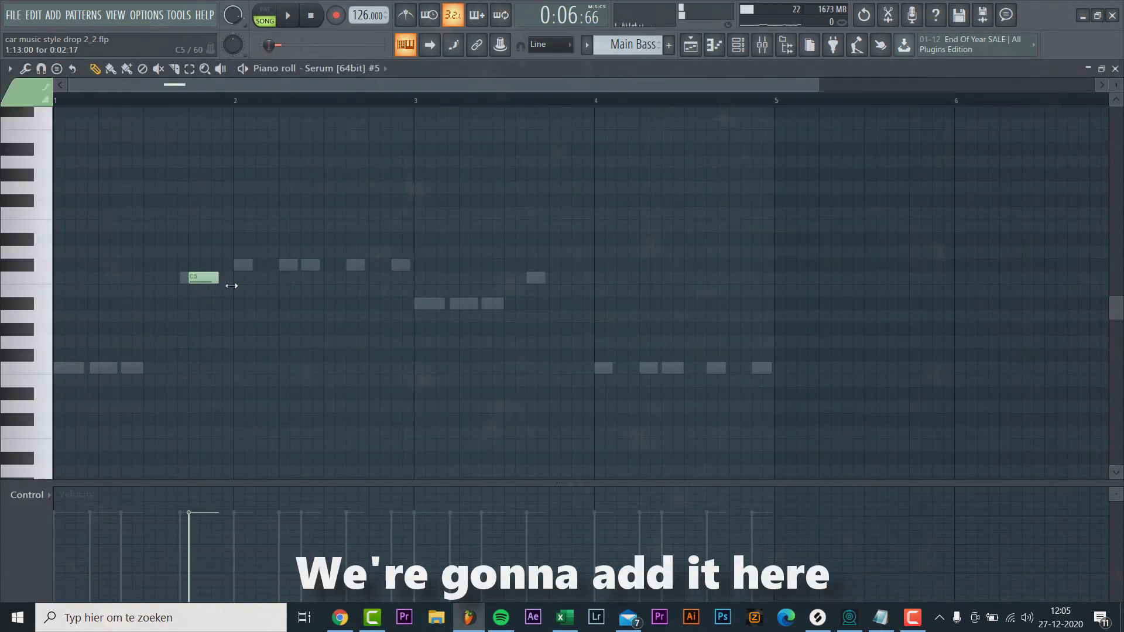
key(space)
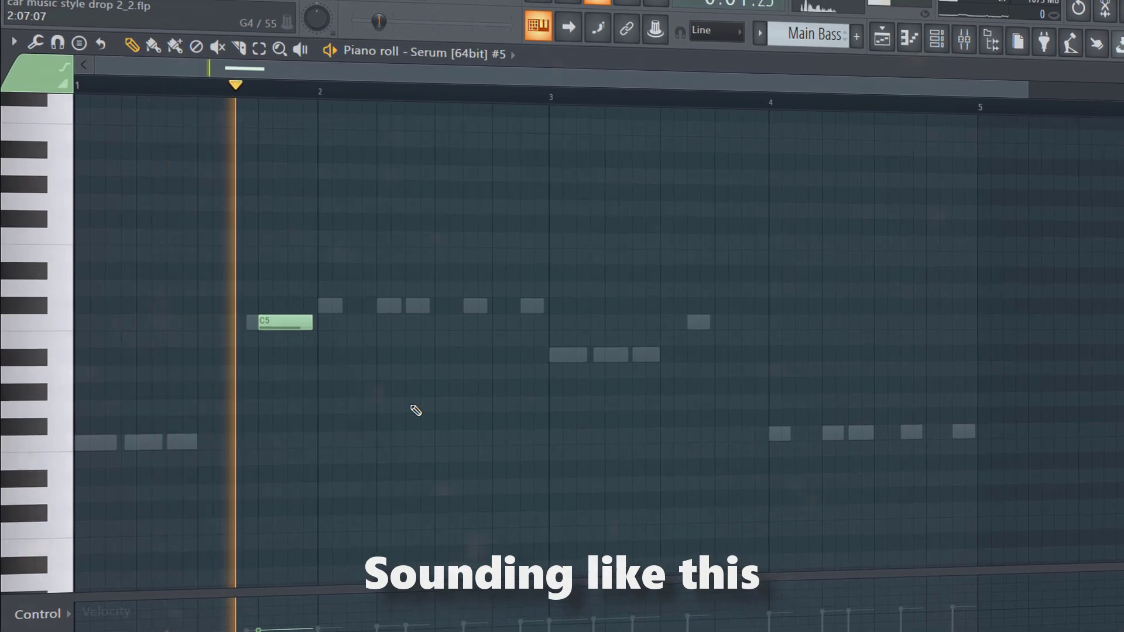
key(space)
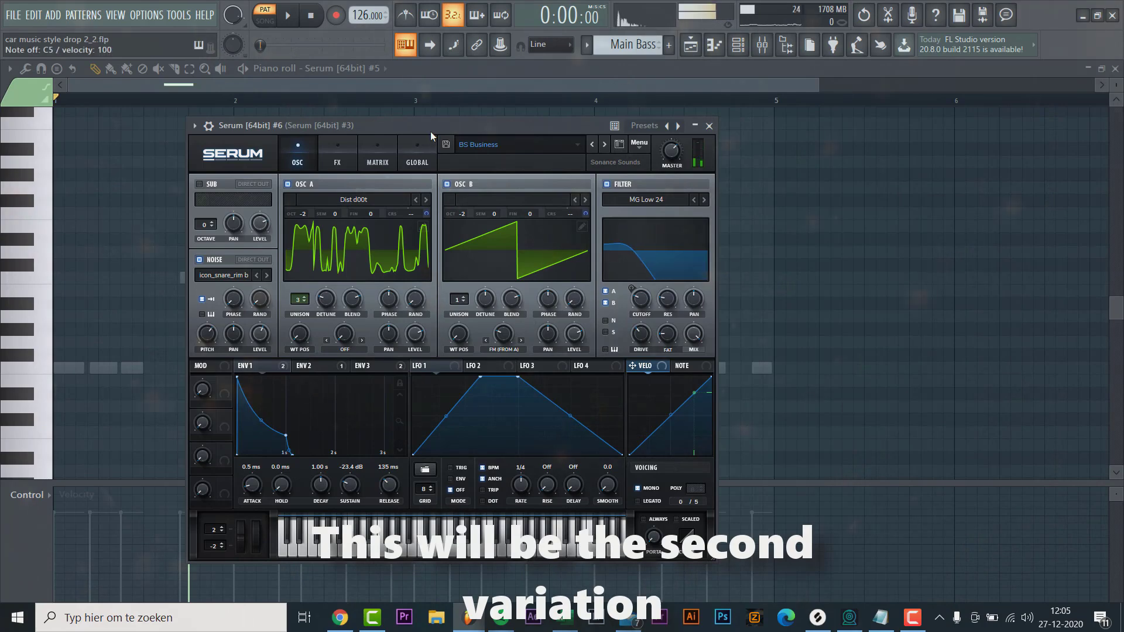
Place a C5 note at the end of bar 3 for the Serum channel with the BS Business preset
click(709, 126)
click(447, 386)
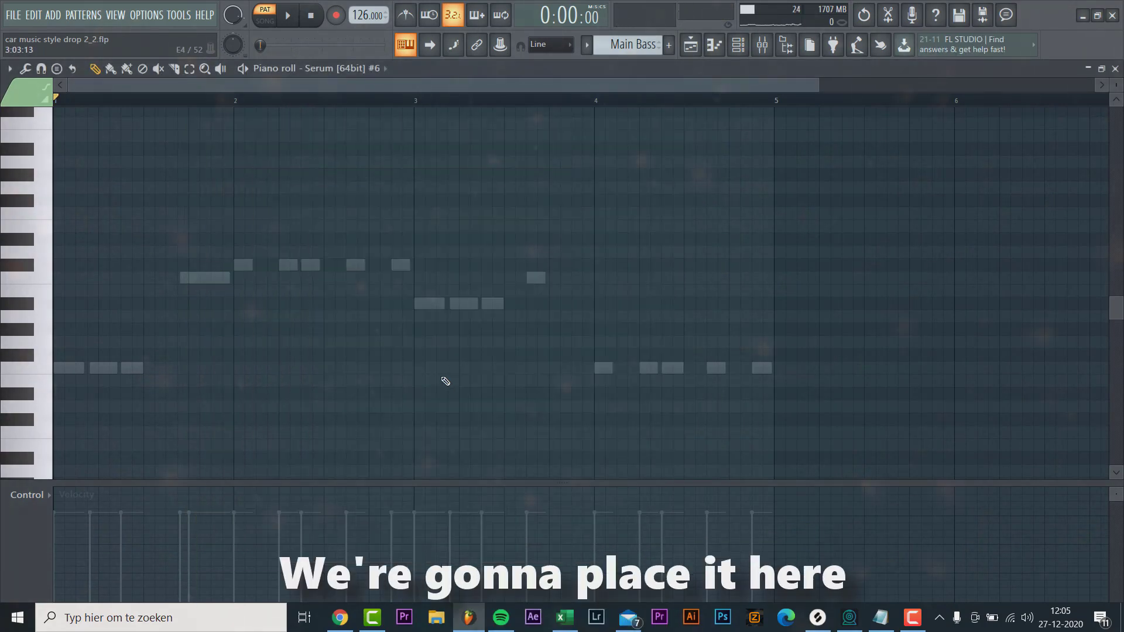
click(576, 279)
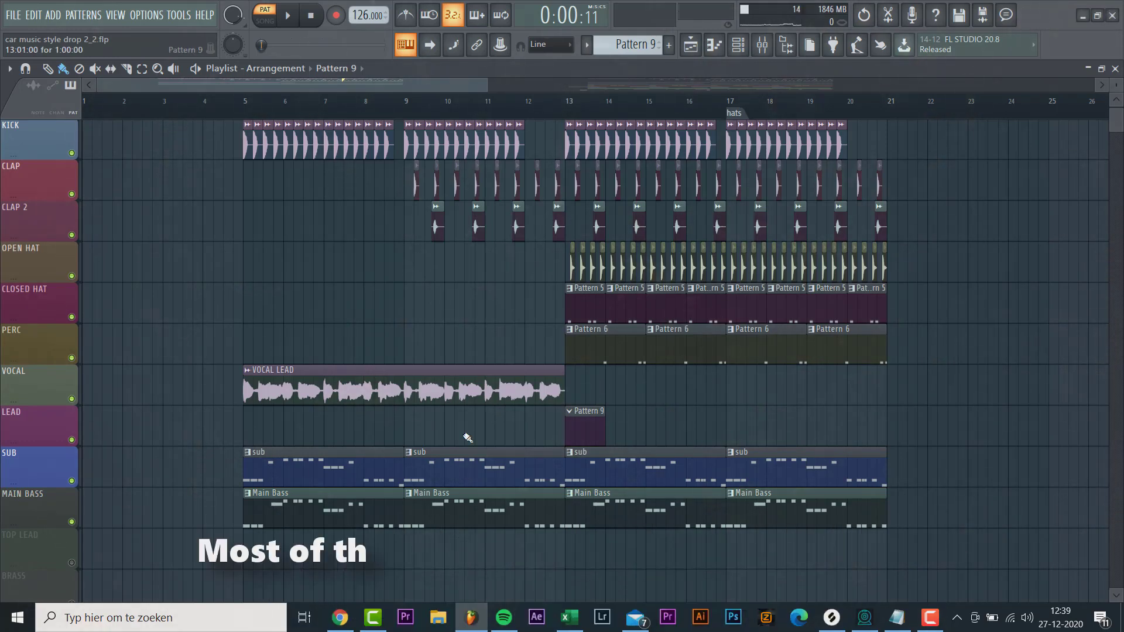
Open the VOCAL LEAD audio clip's settings in the playlist to review the melody the lead should follow
double_click(278, 387)
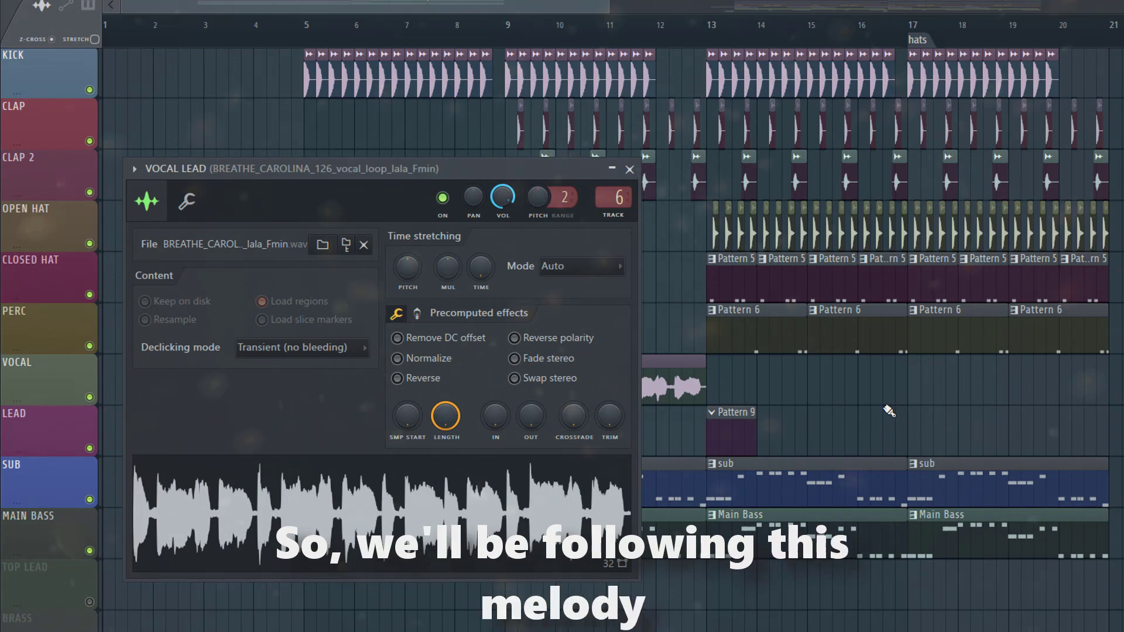
key(Escape)
scroll(889, 411, up, 3)
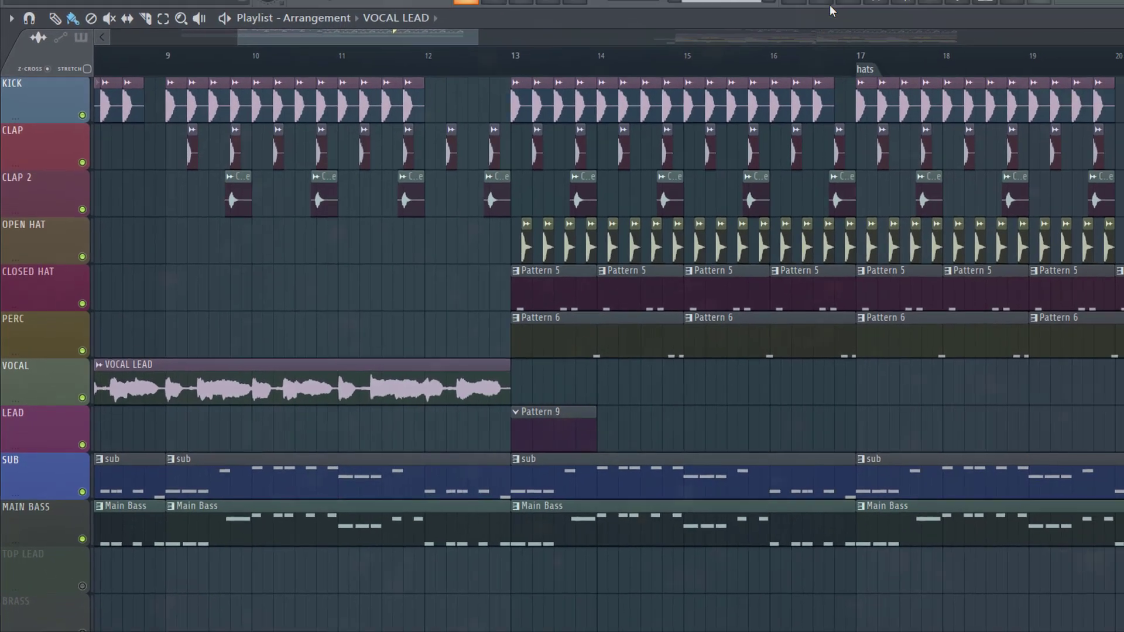
Check the LD Hold Me 2 preset on the lead Serum channel and open that channel's piano roll in Pattern 9
click(763, 33)
click(341, 234)
drag(788, 119, 536, 117)
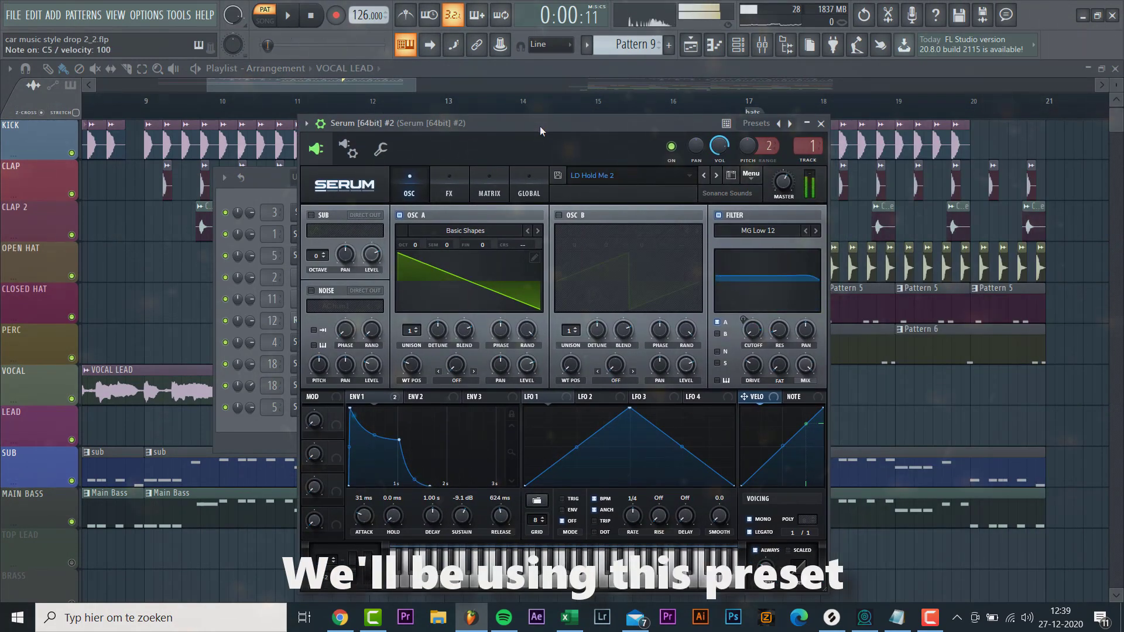
key(Escape)
click(406, 236)
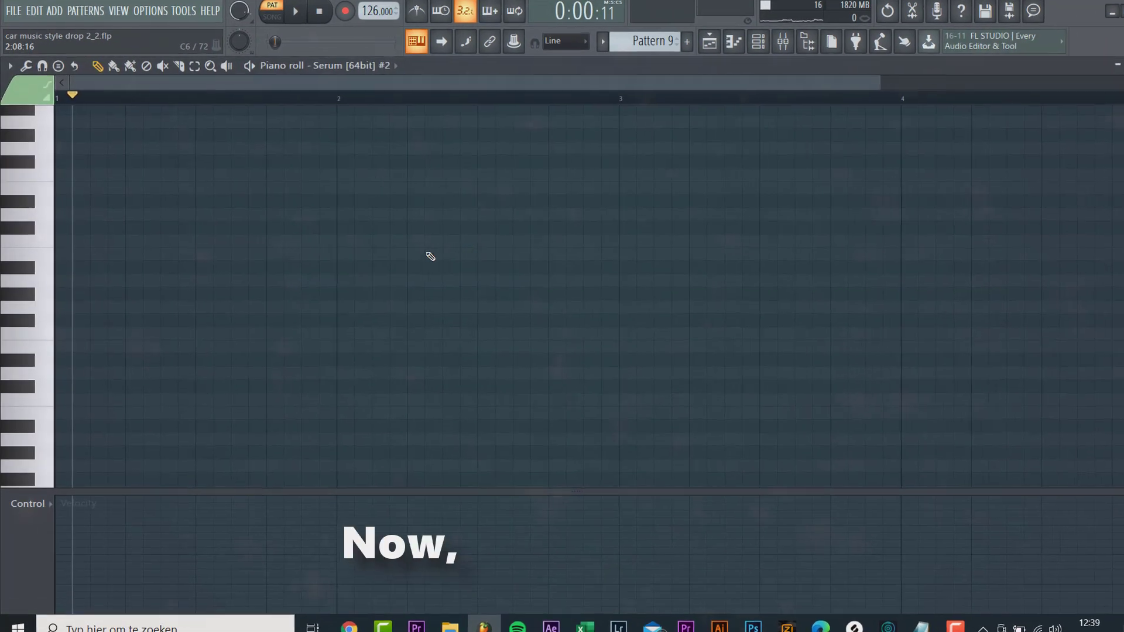
Write the two-bar lead melody G#5, G5, G#5, A#5, A#5, short G#5, longer G5 and F5, checking it with playback
click(102, 244)
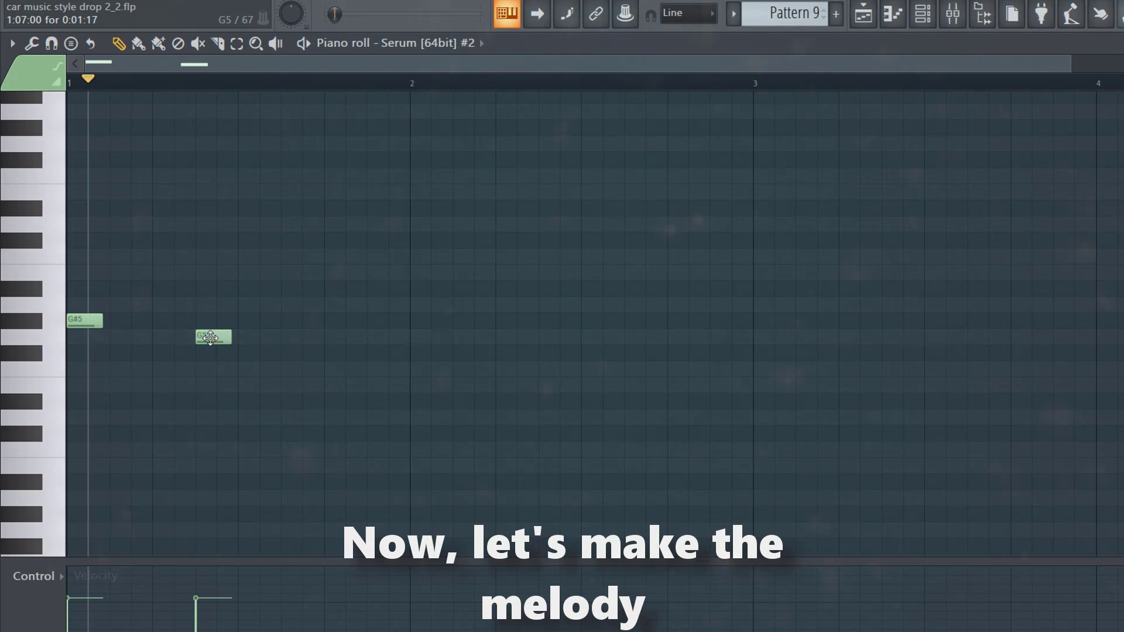
key(space)
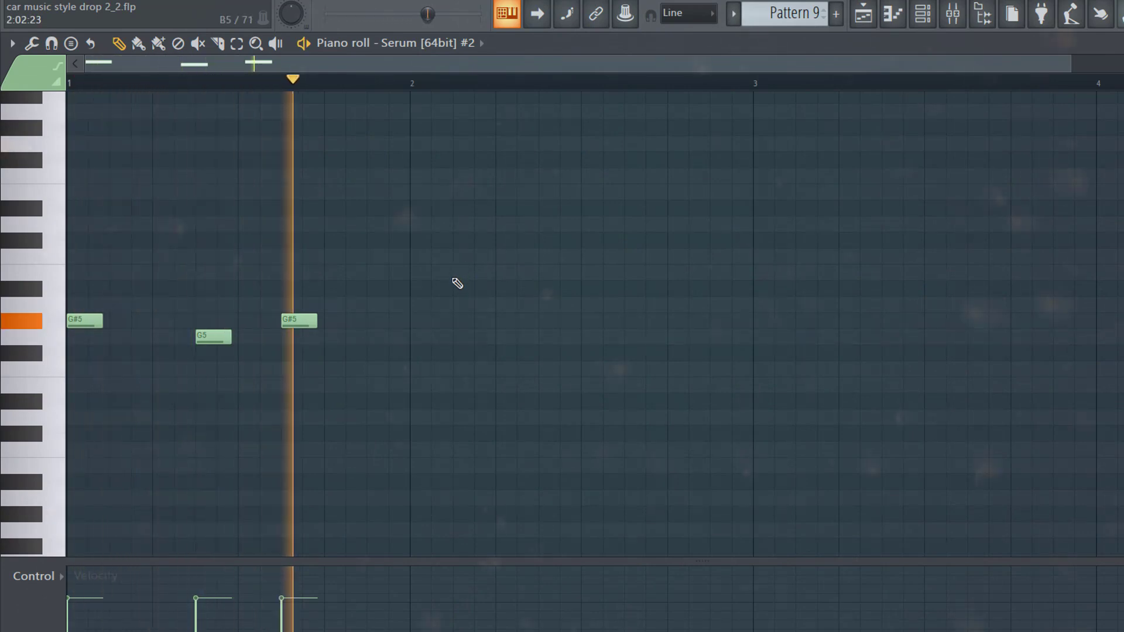
key(space)
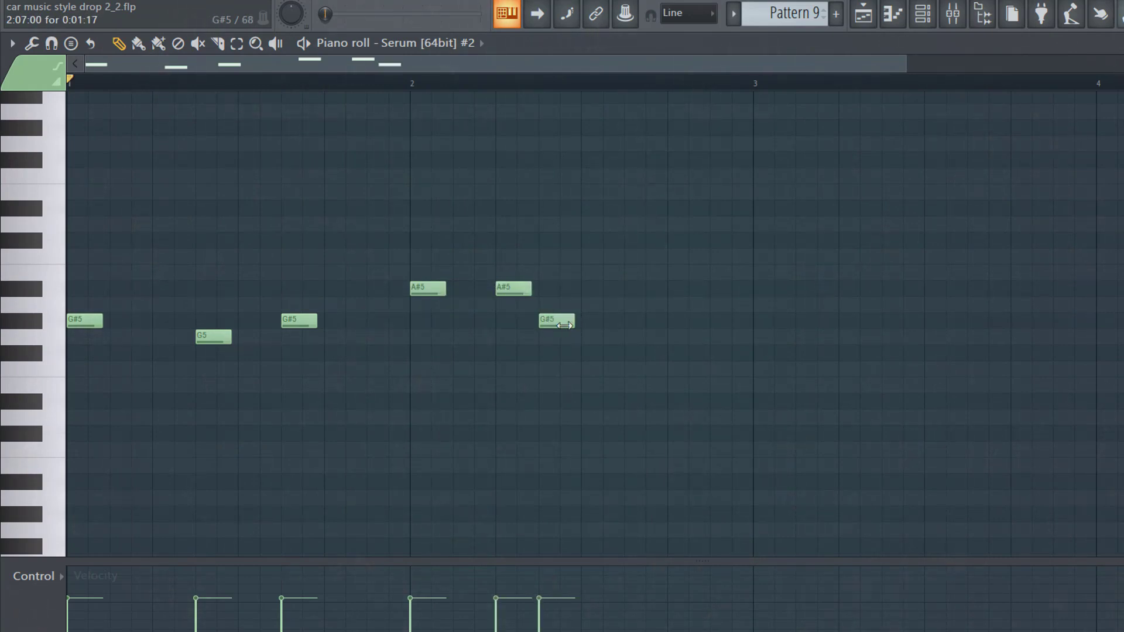
click(565, 337)
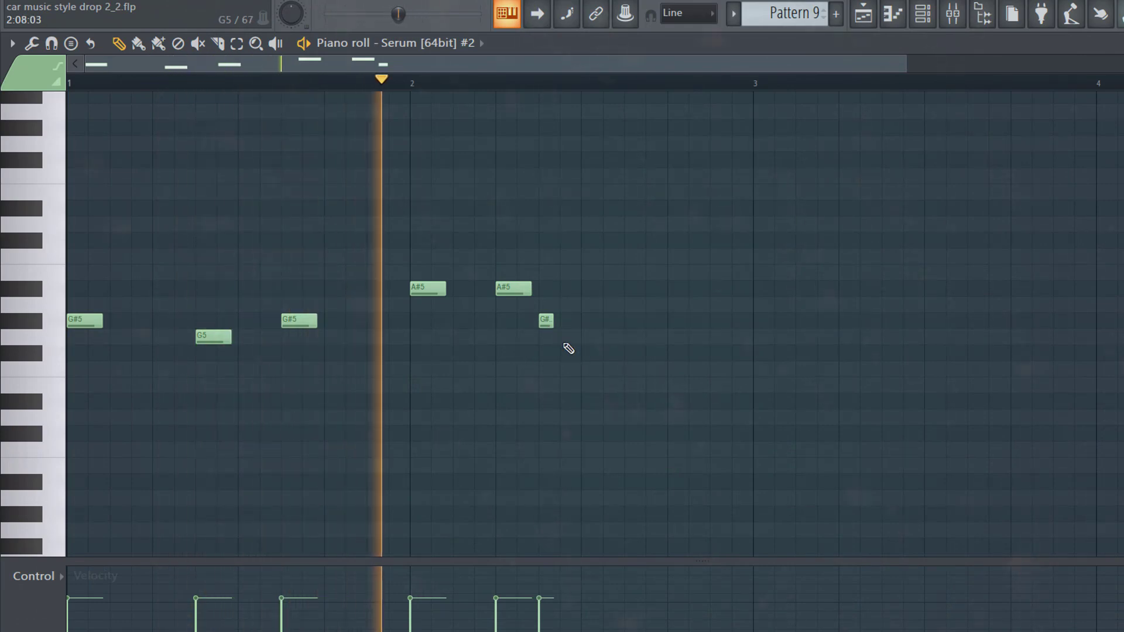
drag(583, 350, 621, 354)
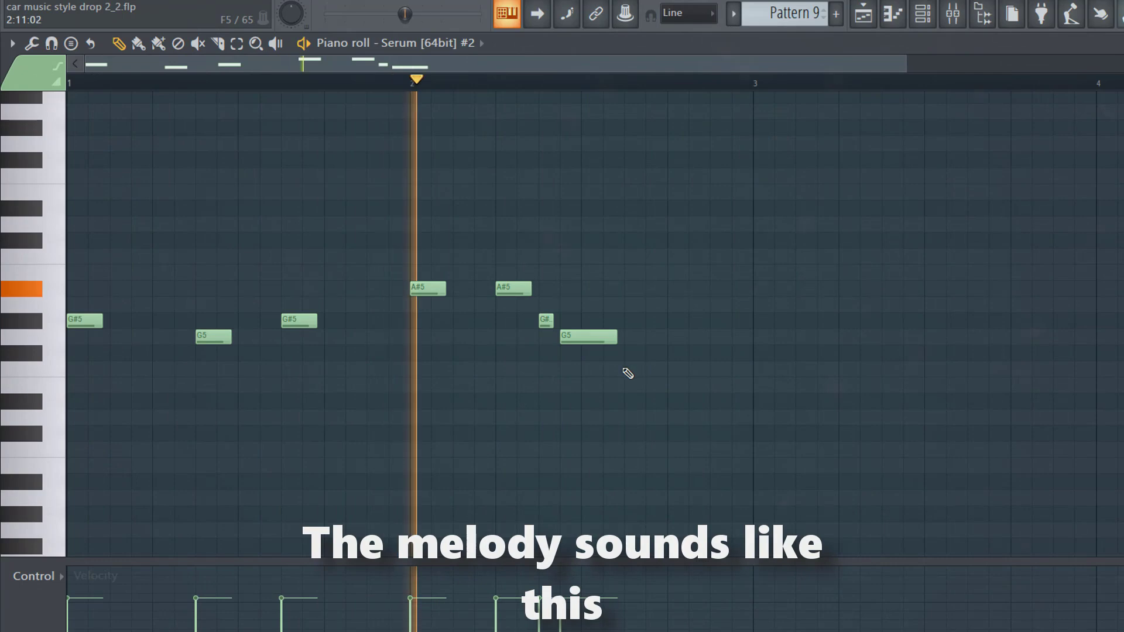
click(630, 372)
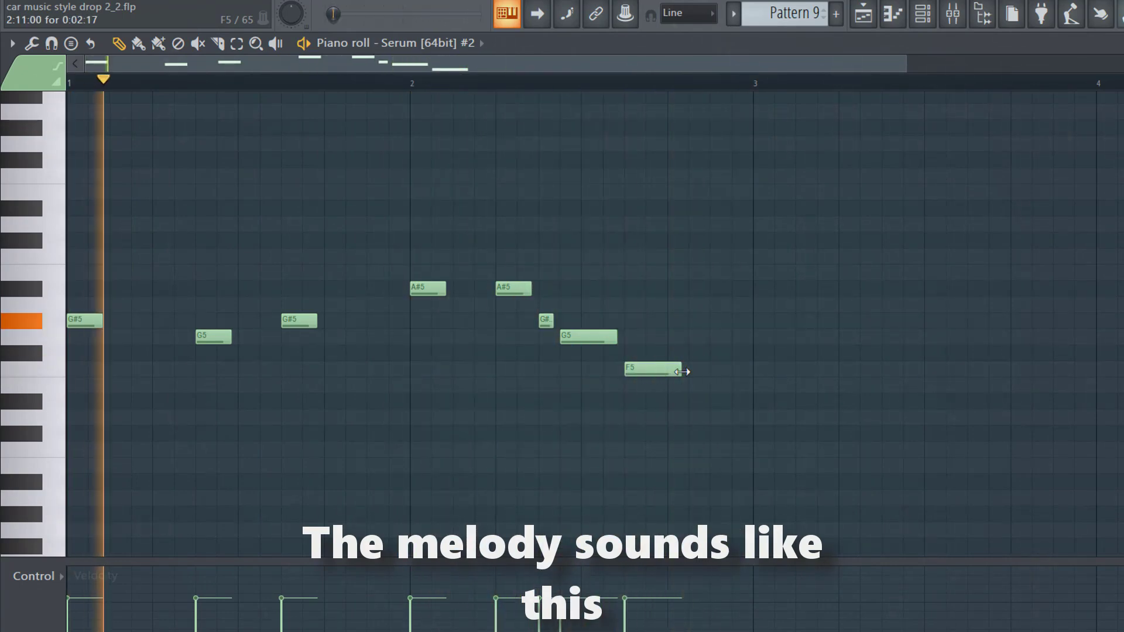
Duplicate the whole two-bar lead melody and align the copy's first G#5 with the start of bar 3
scroll(303, 396, down, 2)
key(ctrl+a)
key(ctrl+b)
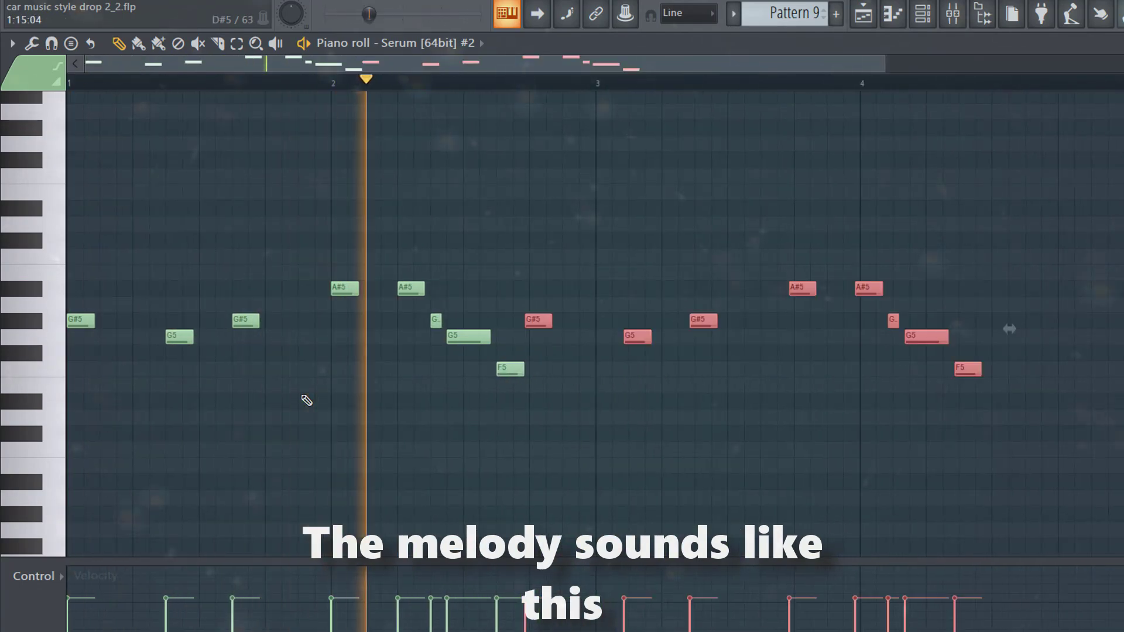
drag(550, 321, 606, 323)
scroll(619, 333, up, 2)
scroll(623, 338, up, 2)
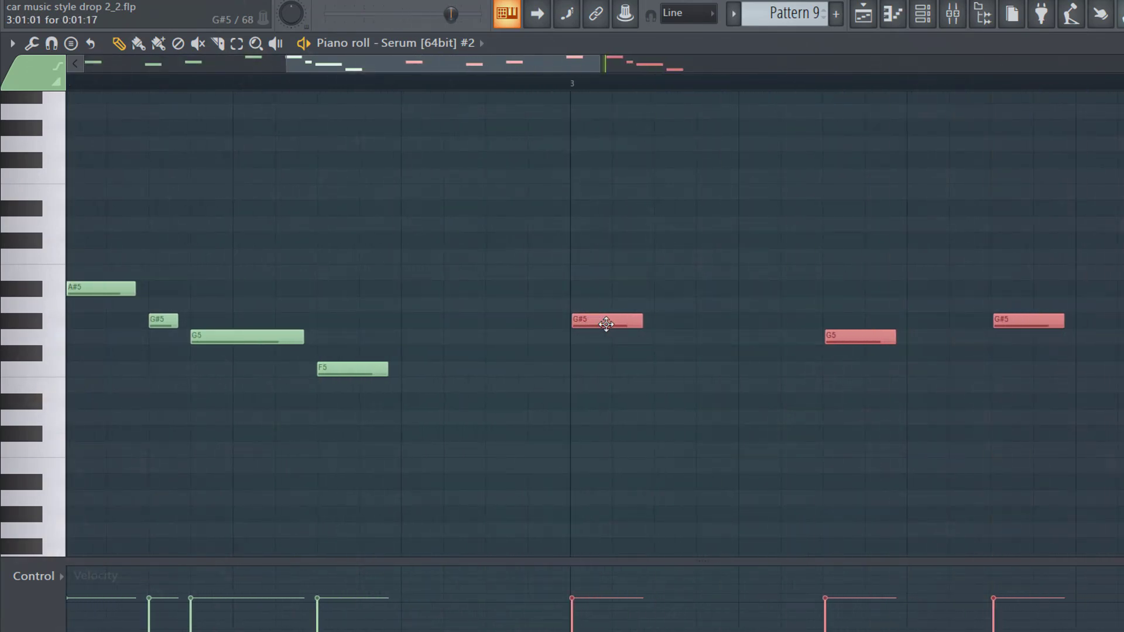
Duplicate the four-bar lead melody, align the copy with the start of bar 5 and transpose it down one octave
scroll(494, 389, down, 4)
click(531, 452)
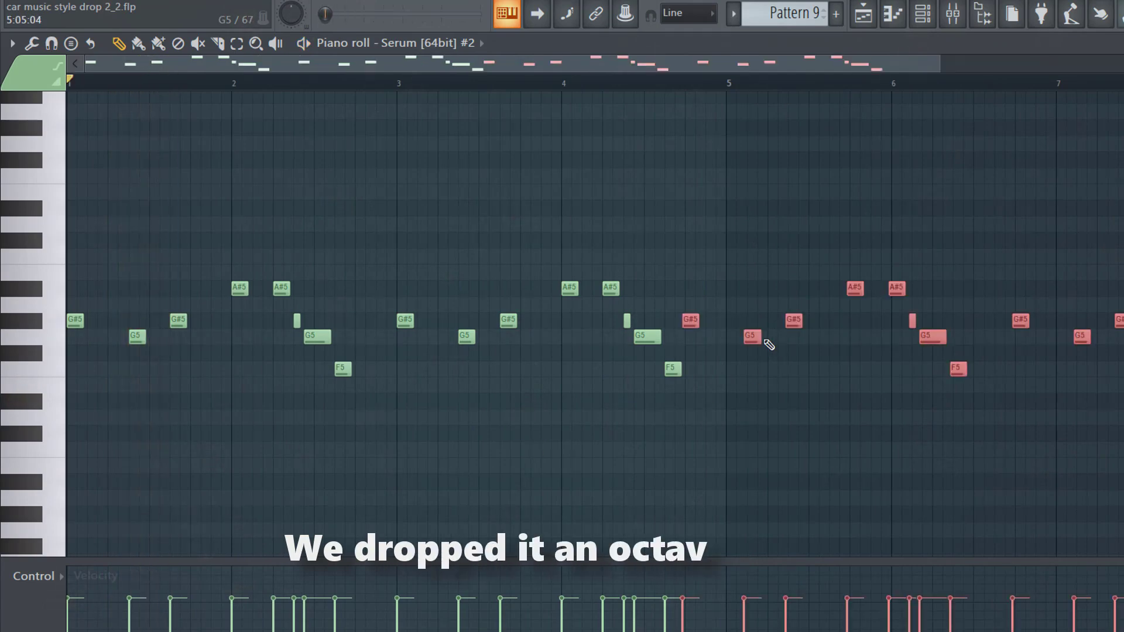
scroll(605, 338, up, 2)
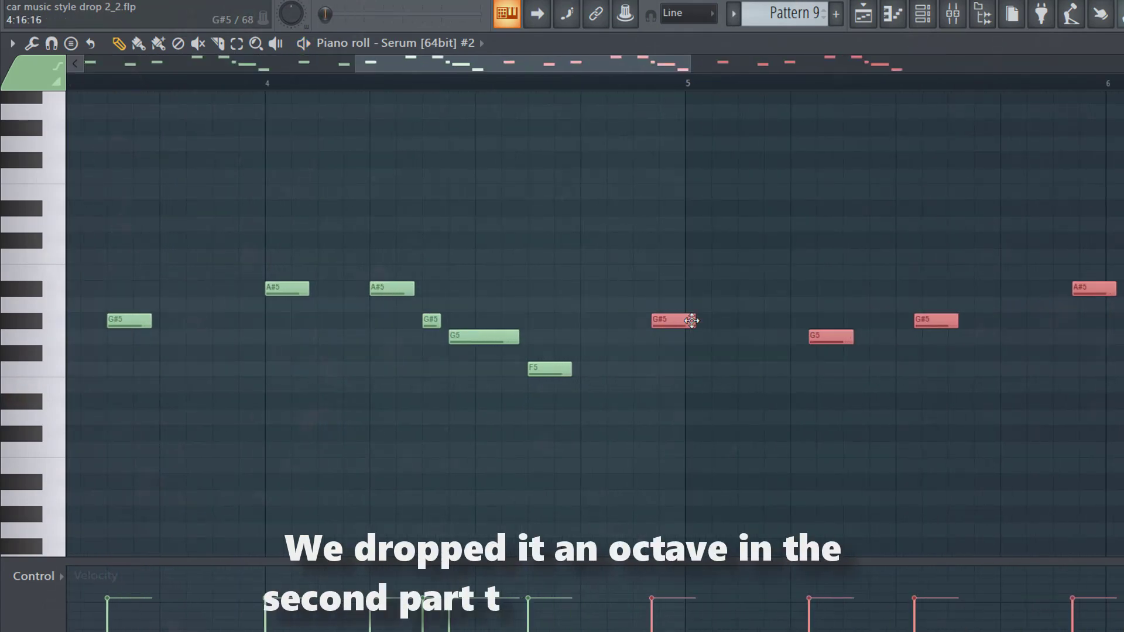
drag(691, 321, 726, 321)
scroll(686, 139, down, 4)
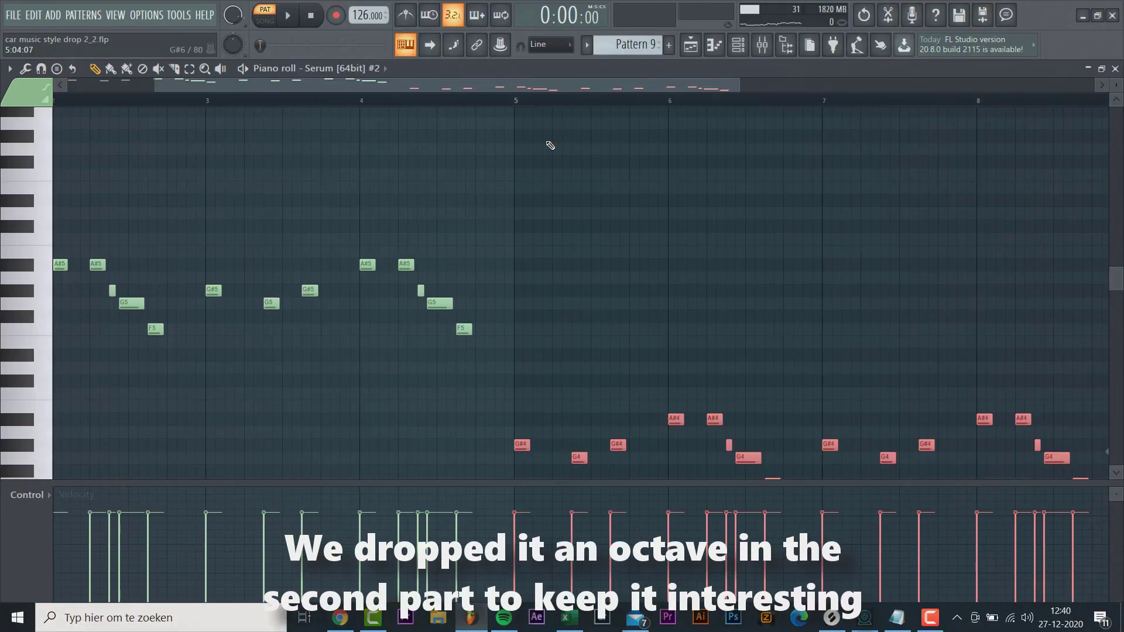
scroll(542, 153, down, 2)
scroll(529, 161, down, 3)
click(477, 101)
Play back the eight-bar lead melody and deselect its notes
key(space)
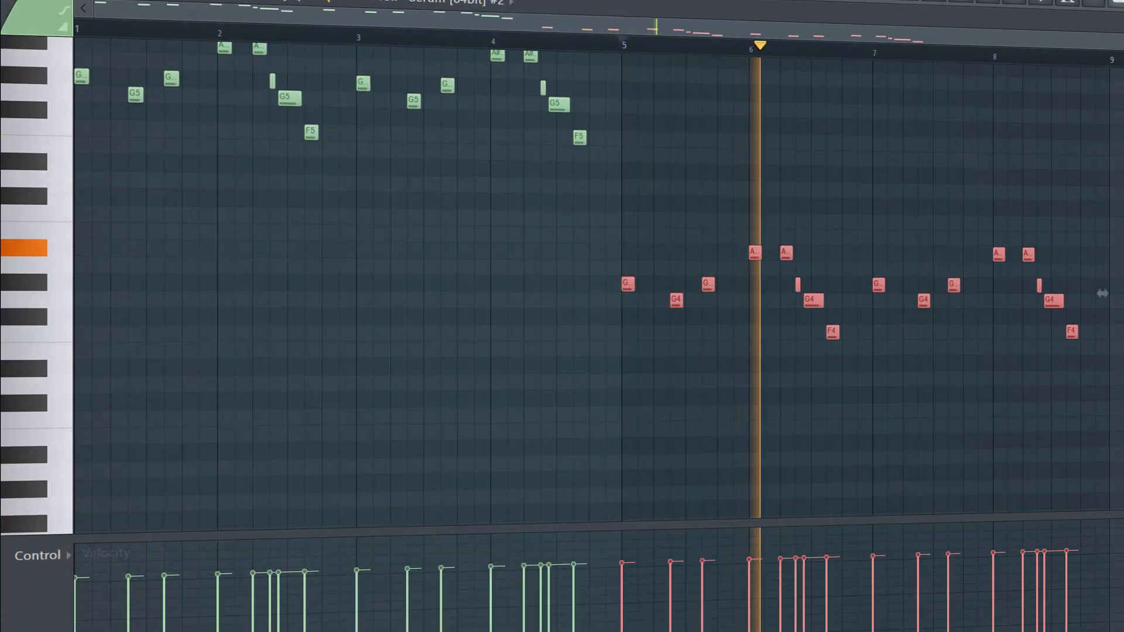
key(ctrl+d)
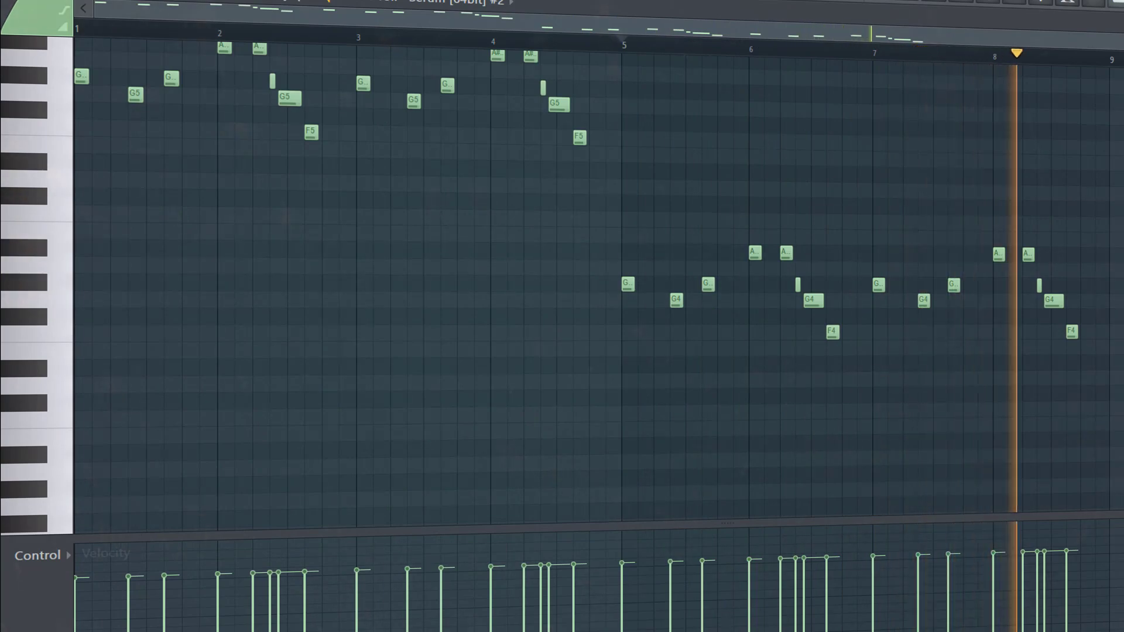
key(space)
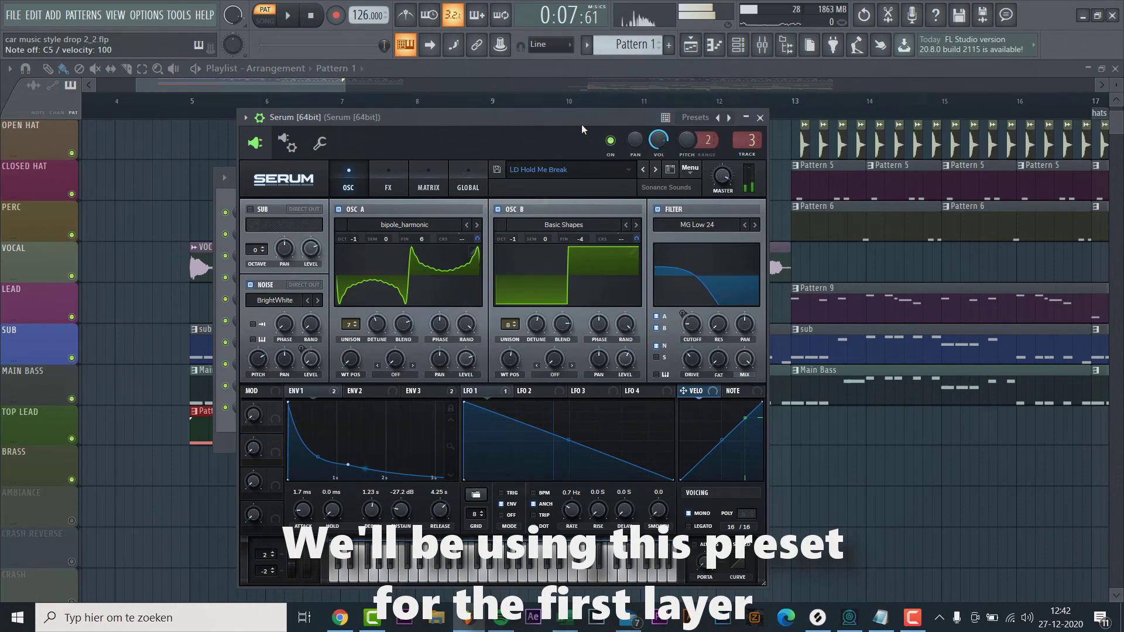
Close the LD Hold Me Break preset window and play the top lead notes in that Serum channel's Pattern 1 piano roll
key(Escape)
click(383, 210)
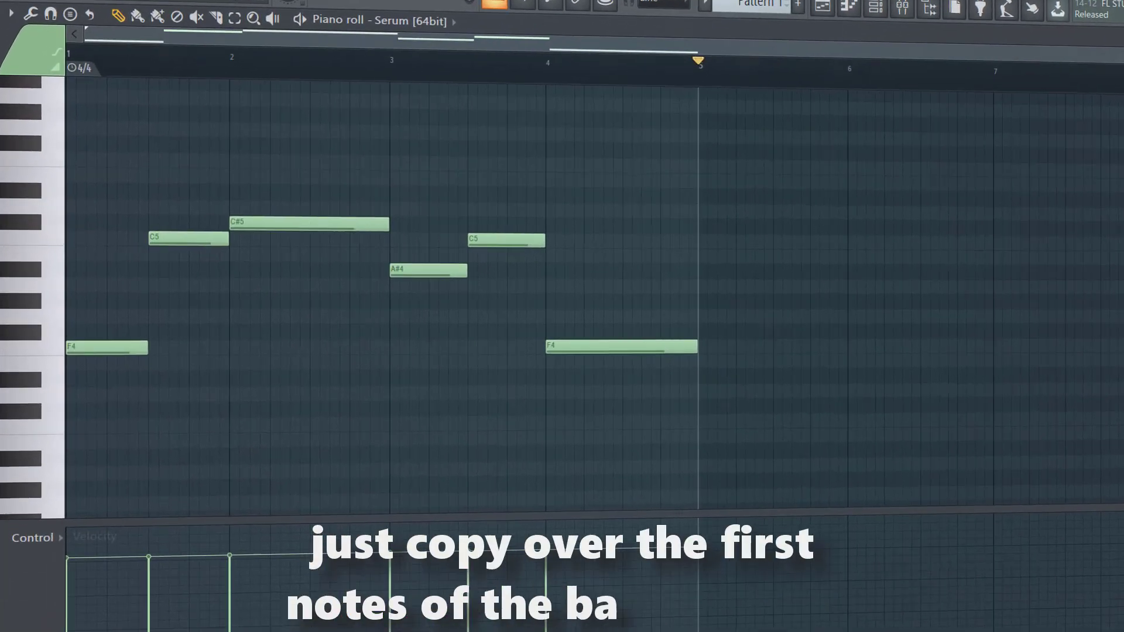
key(space)
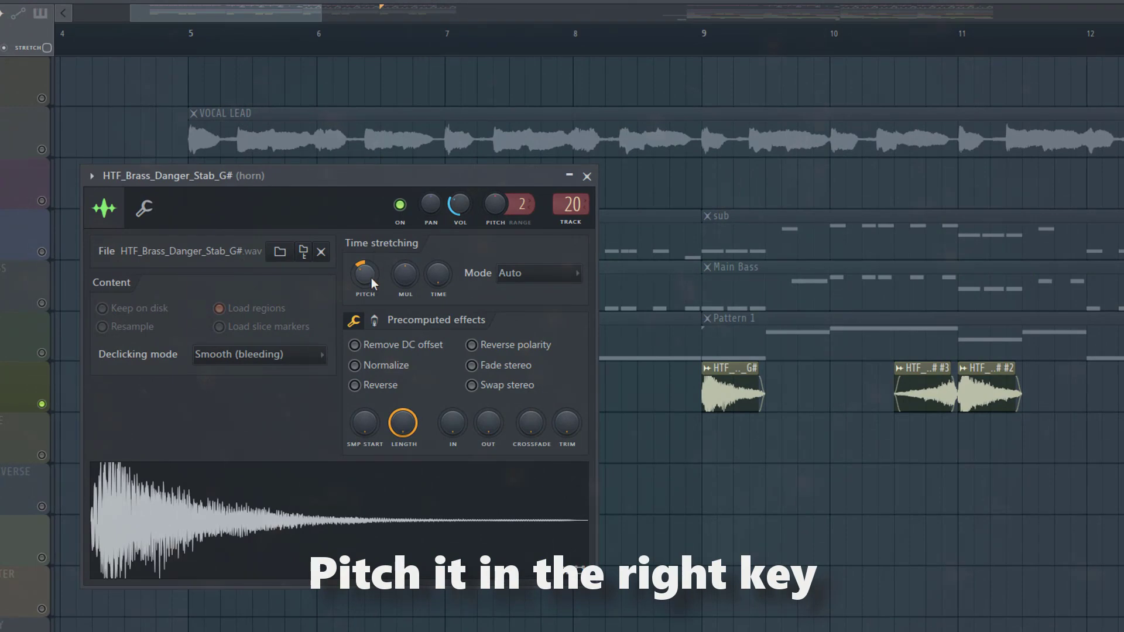
Close the HTF_Brass_Danger_Stab_G# sample settings and play back the brass stabs in the playlist
click(586, 176)
key(space)
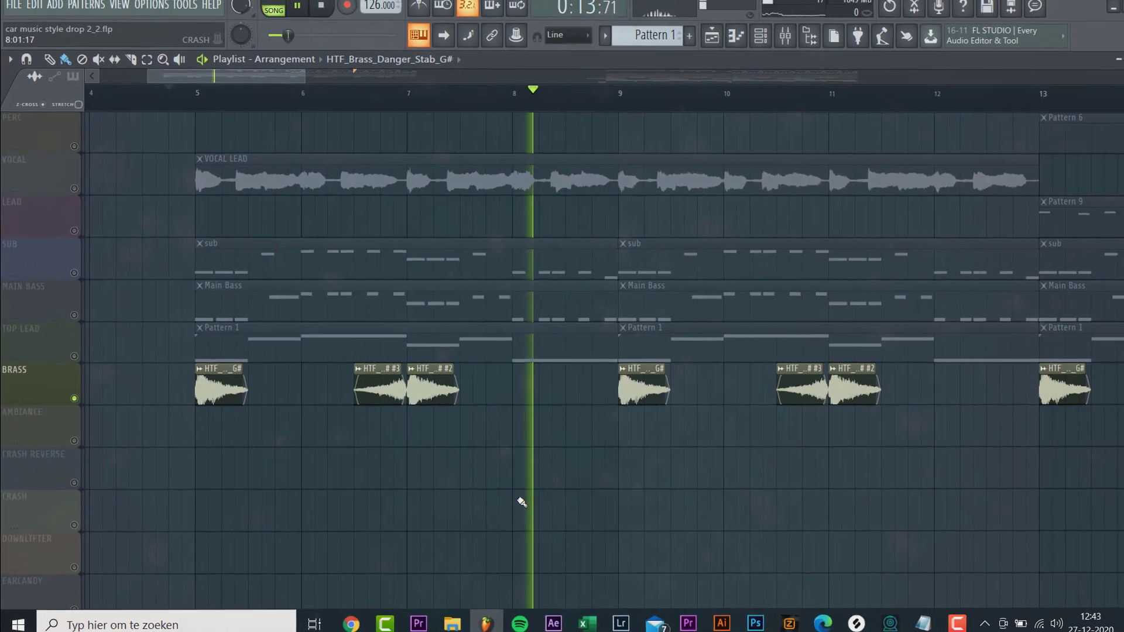
key(space)
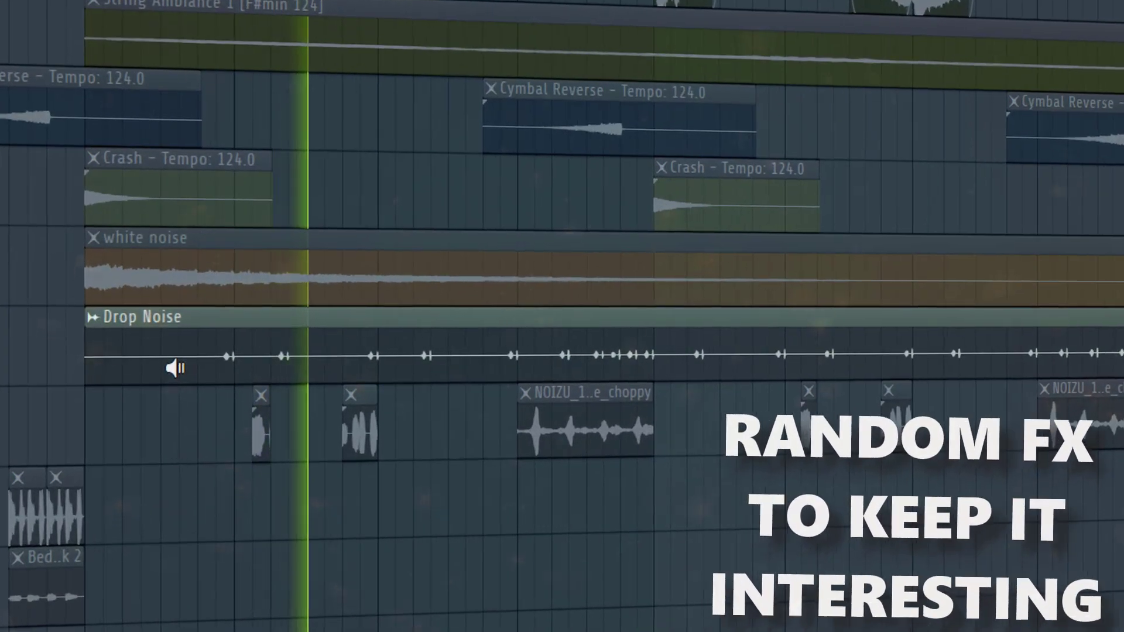
Stop the Drop Noise preview and audition the two short ear candy effects and the NOIZU choppy clip
key(space)
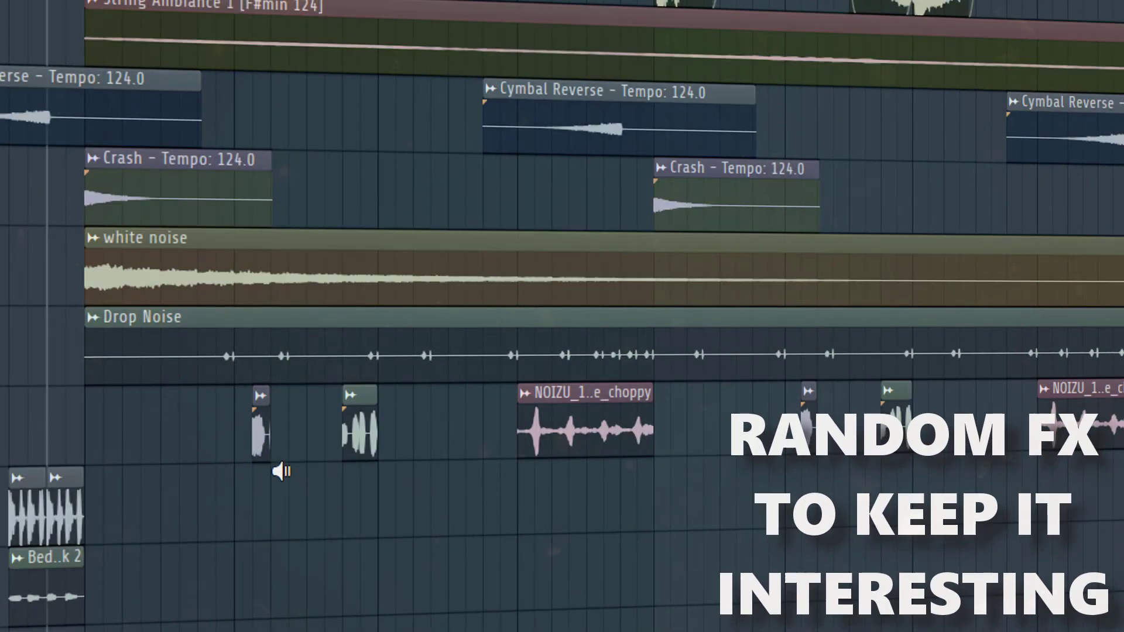
click(250, 444)
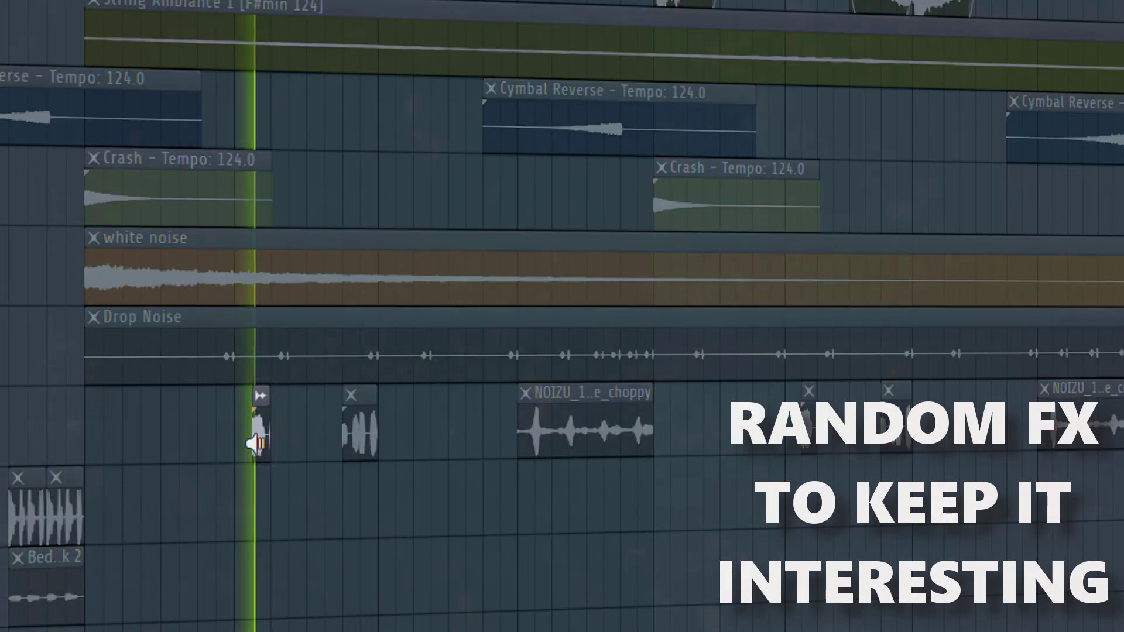
click(341, 431)
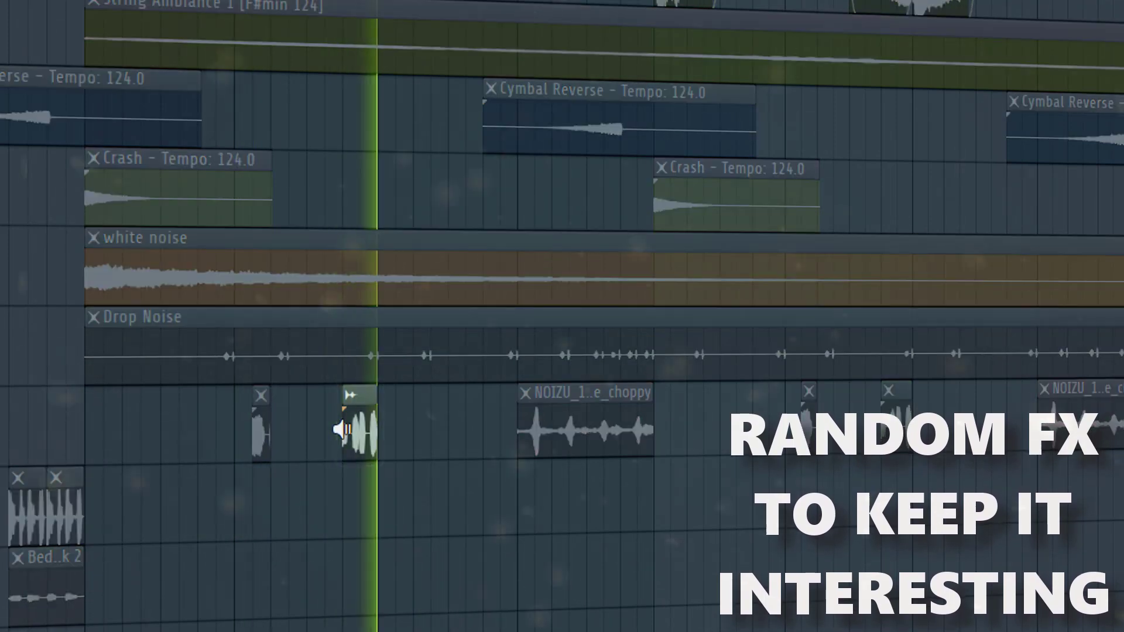
click(525, 426)
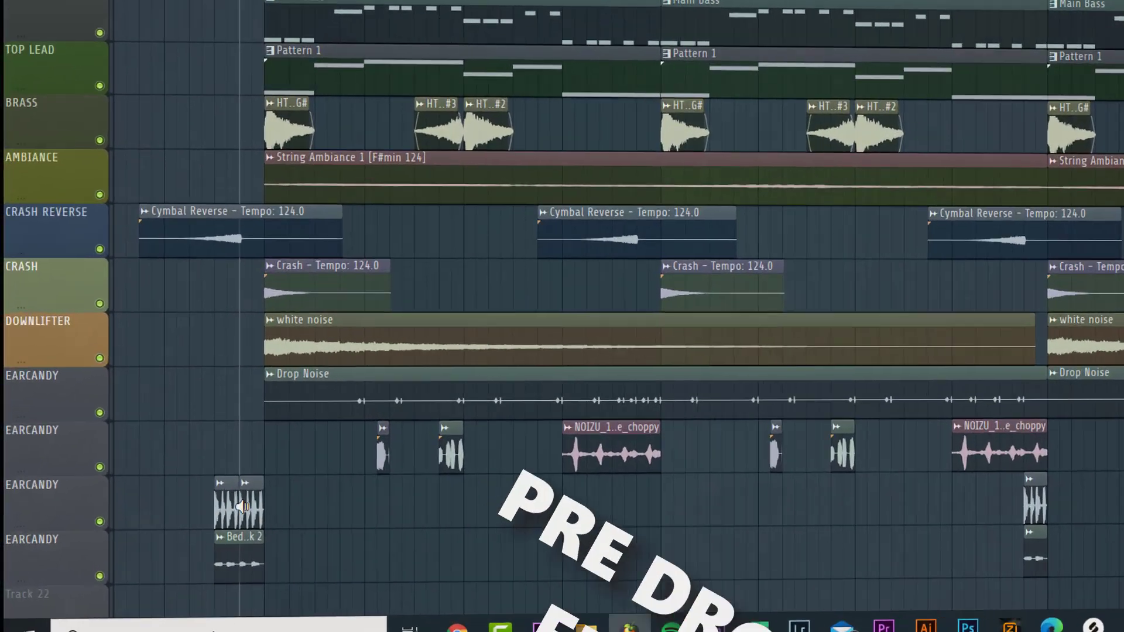
Audition the pre-drop fill clips on the last two EARCANDY tracks and look over the full arrangement
click(85, 515)
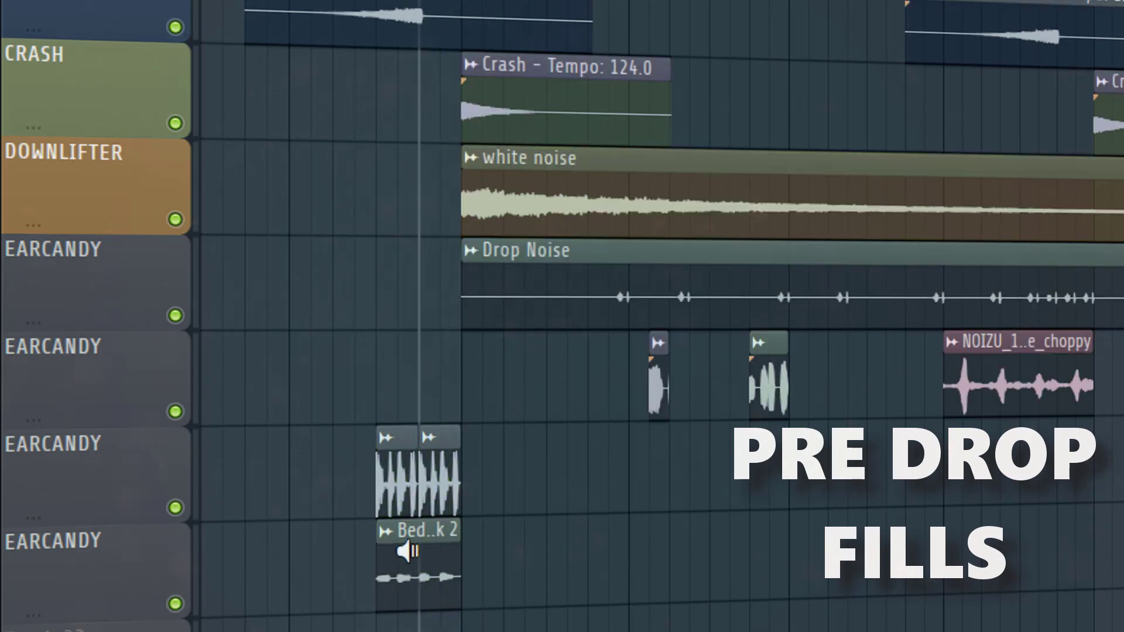
click(382, 569)
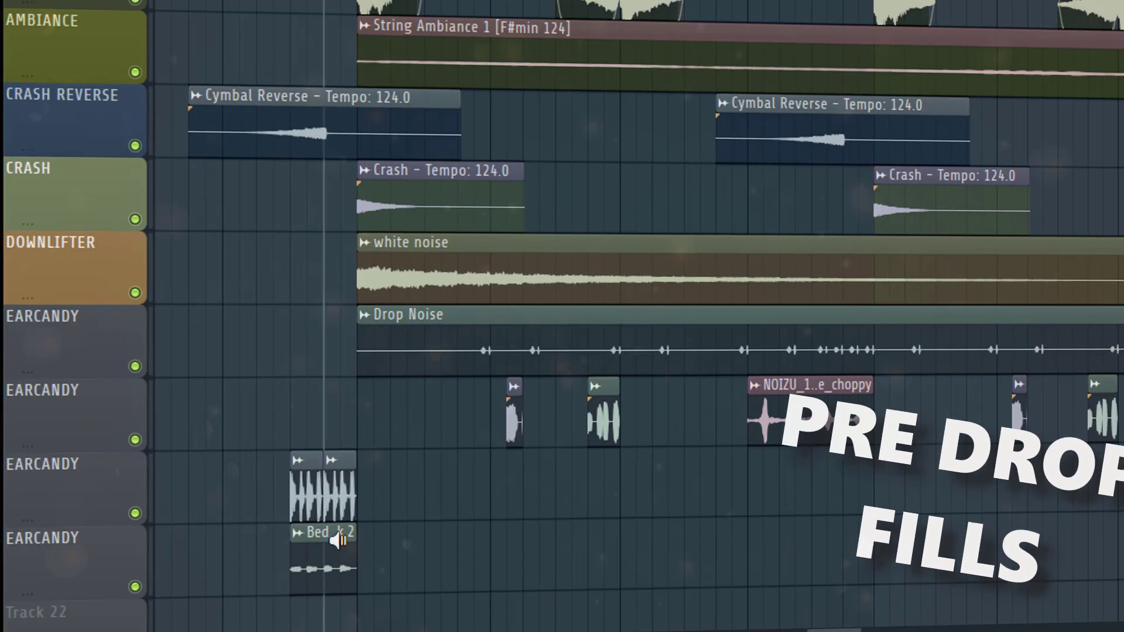
scroll(158, 441, down, 3)
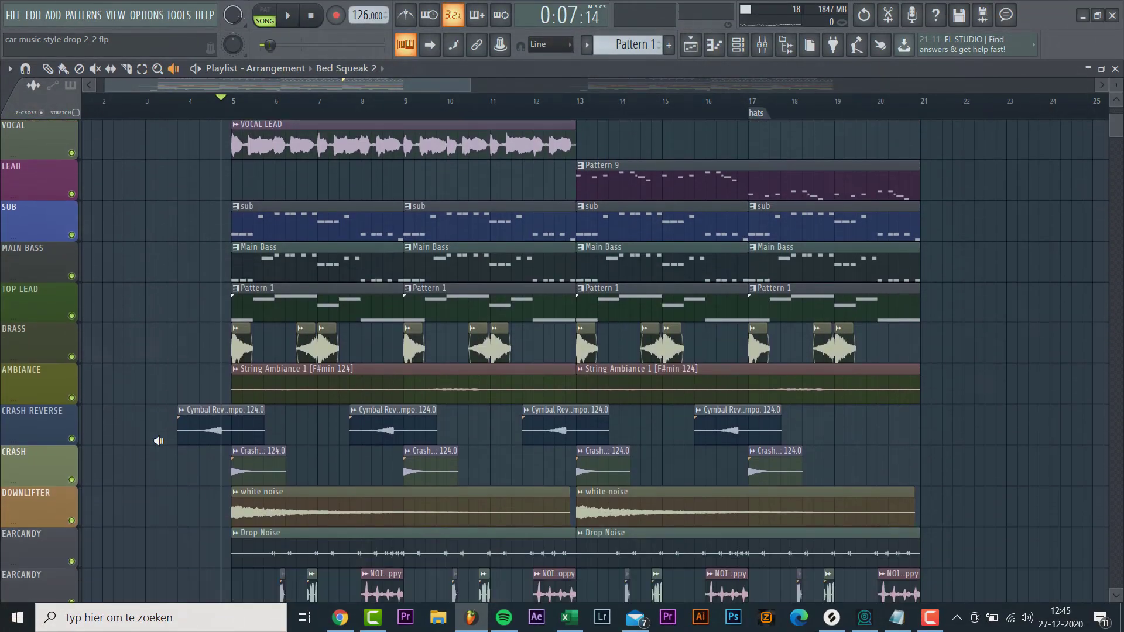
scroll(158, 441, up, 5)
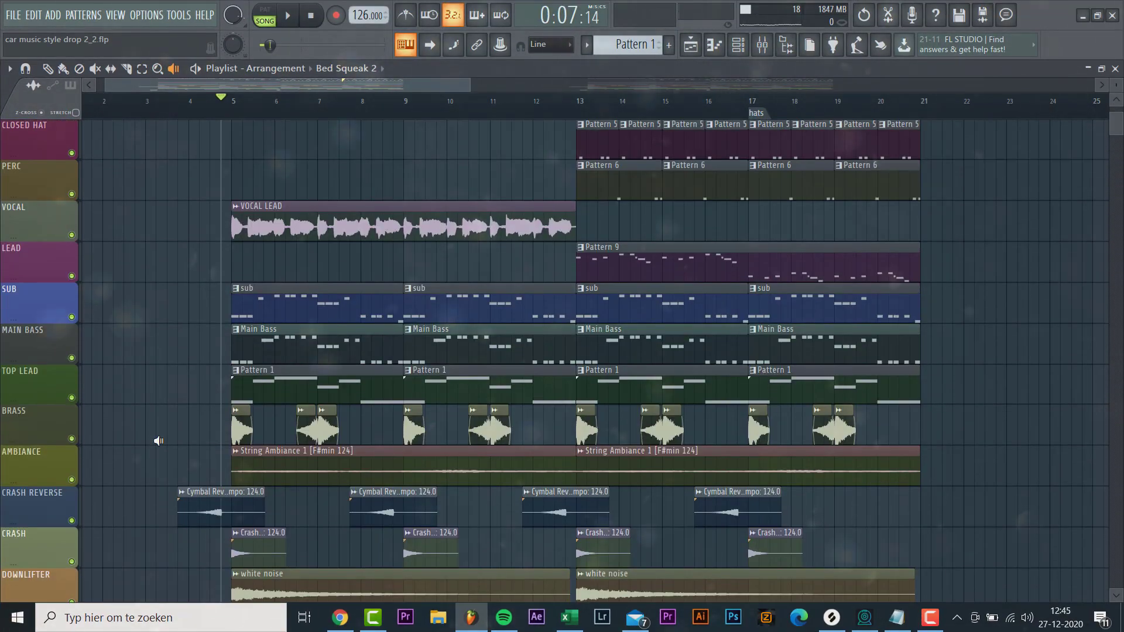
scroll(161, 439, up, 2)
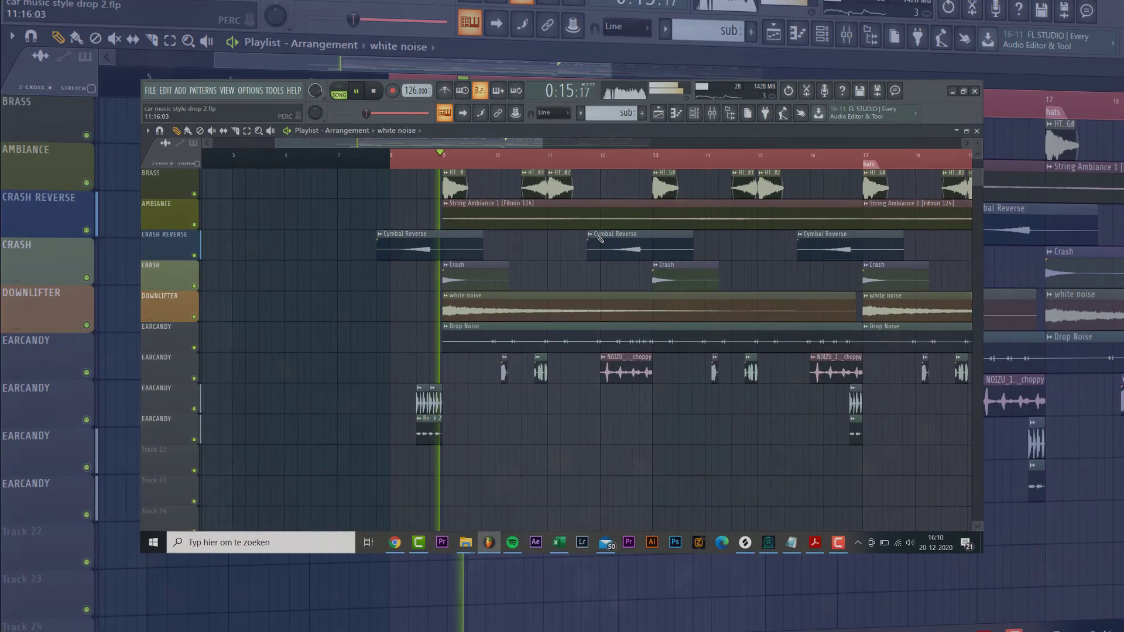
Examine the finished drop arrangement during playback, from the kick and clap tracks down to the ear candy tracks
scroll(600, 228, up, 6)
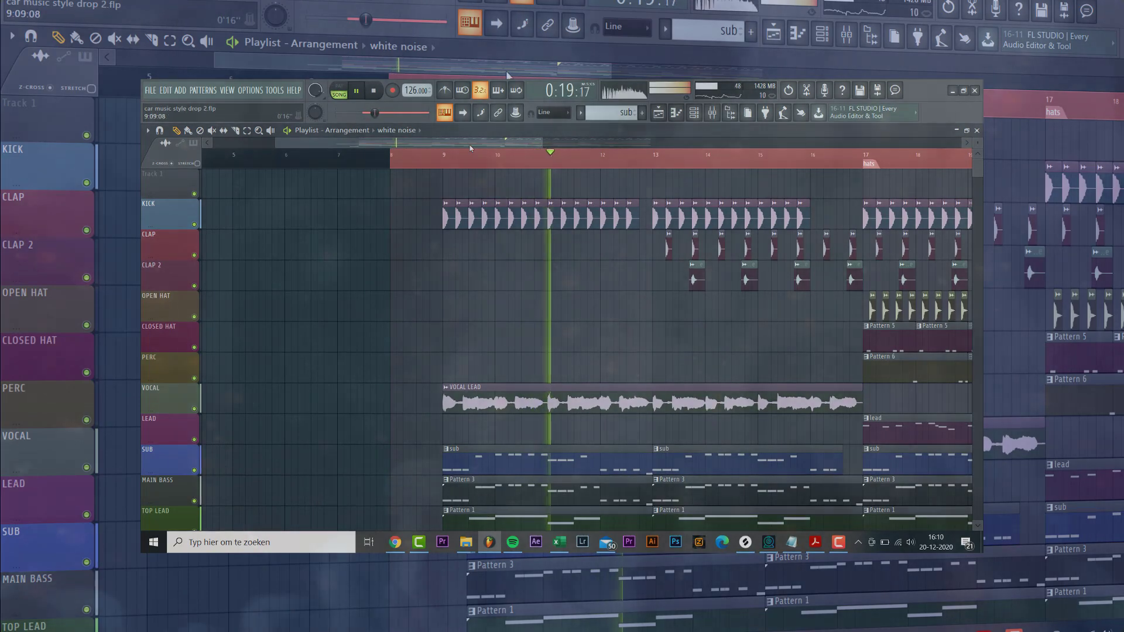
drag(475, 137, 559, 136)
scroll(588, 318, down, 7)
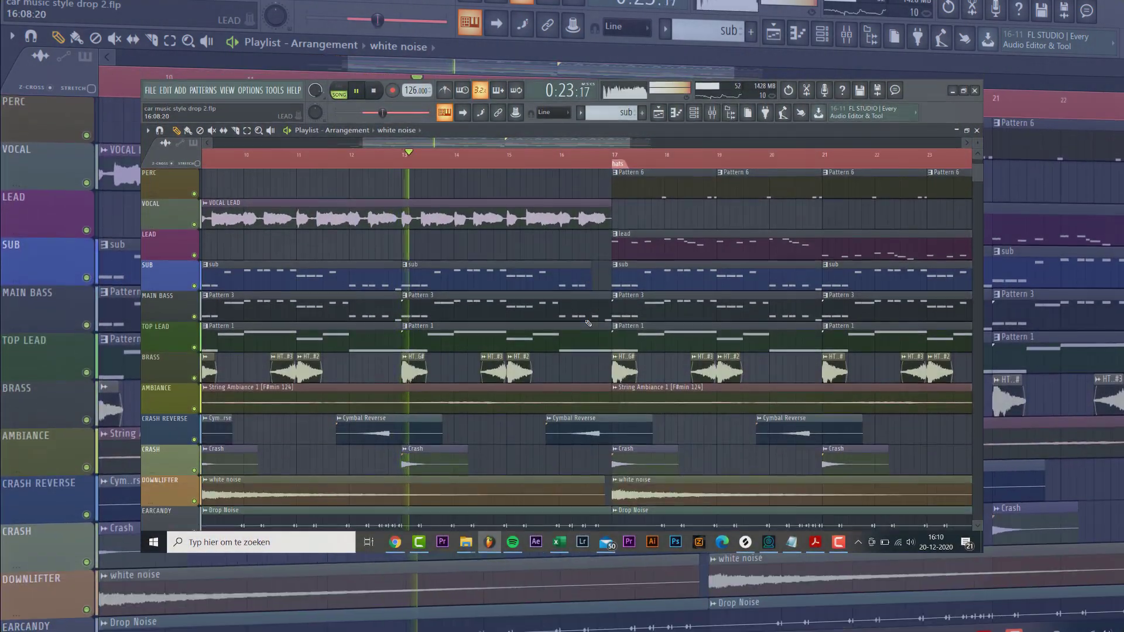
scroll(588, 318, down, 5)
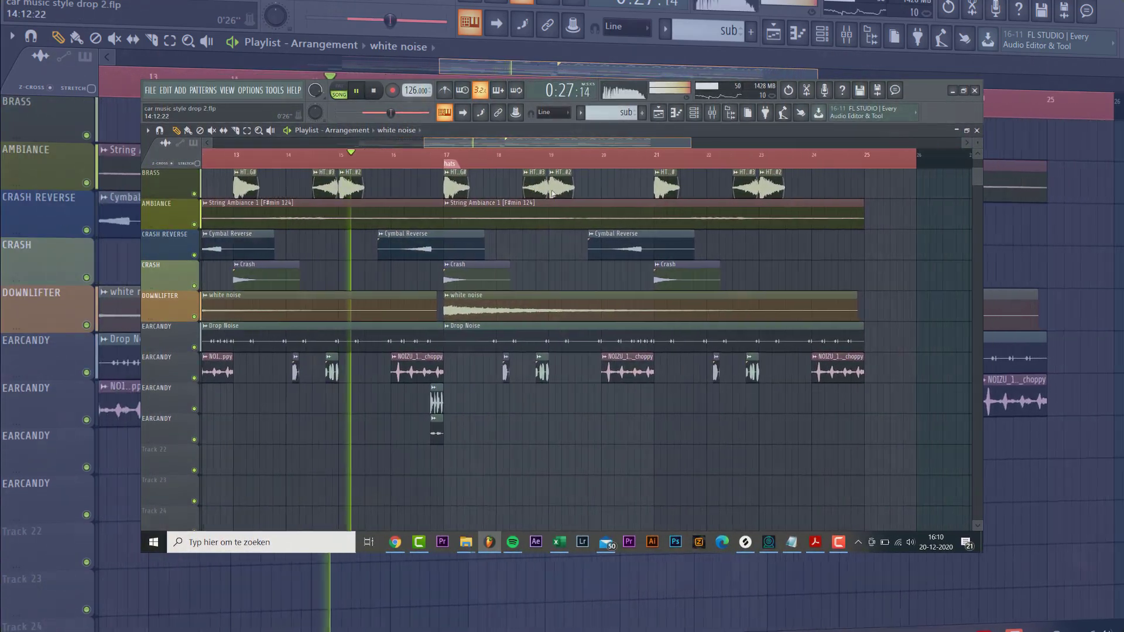
scroll(551, 247, up, 10)
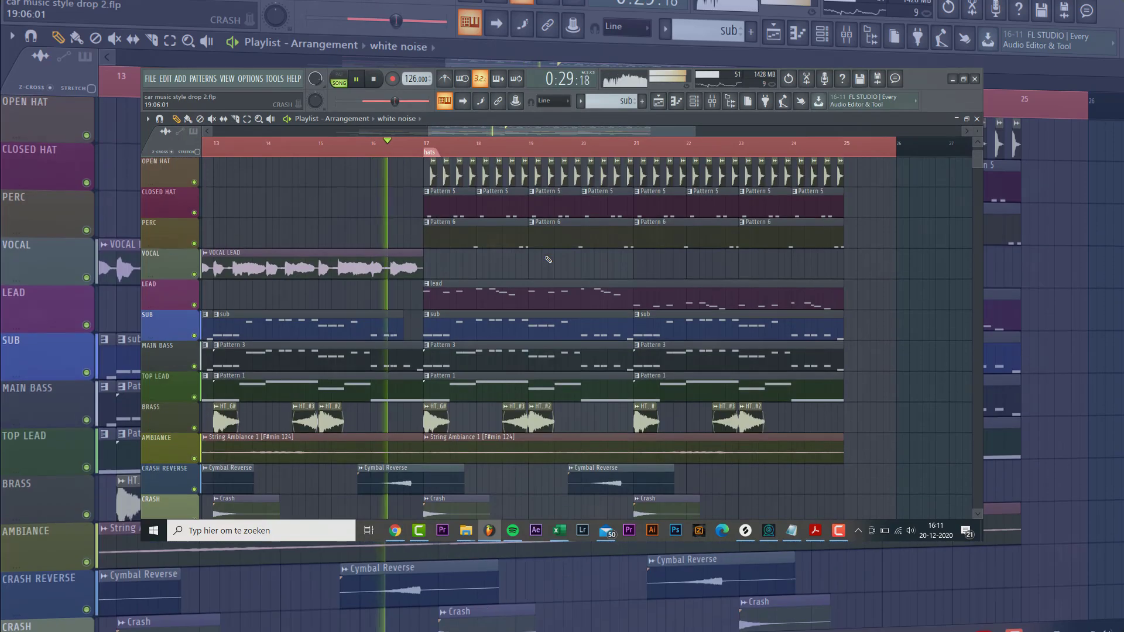
scroll(548, 265, up, 2)
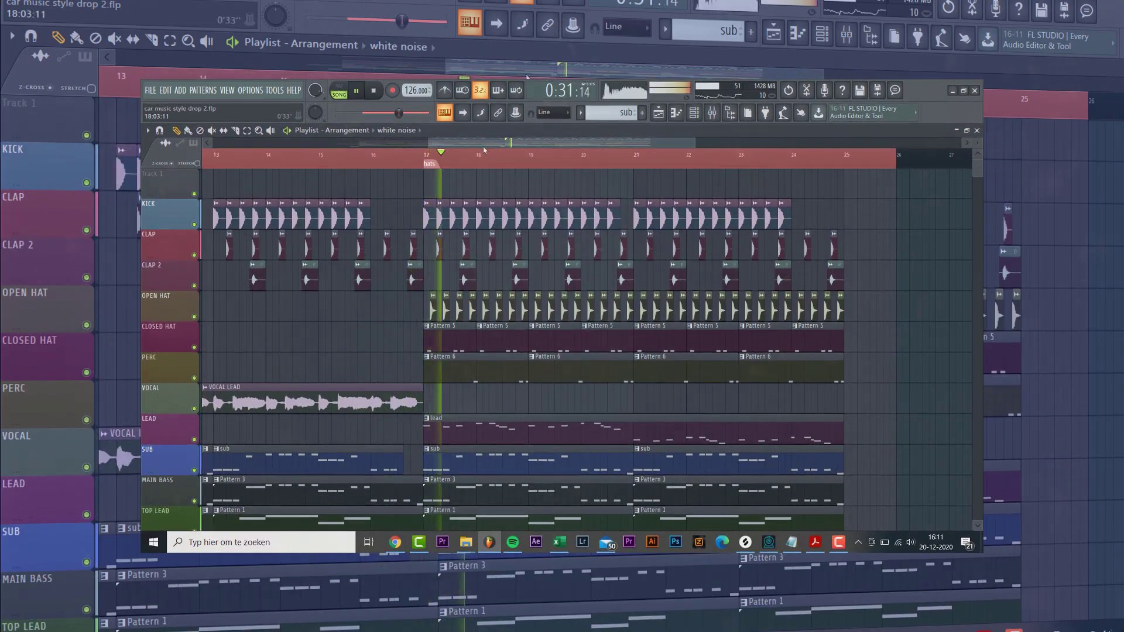
scroll(515, 389, down, 4)
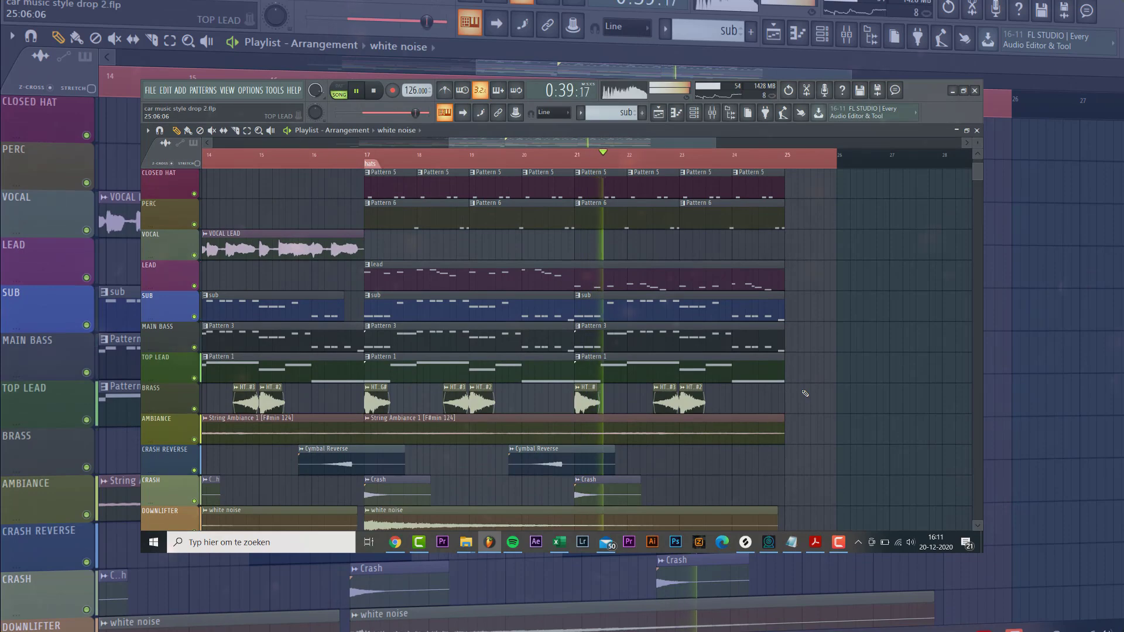
scroll(806, 394, down, 5)
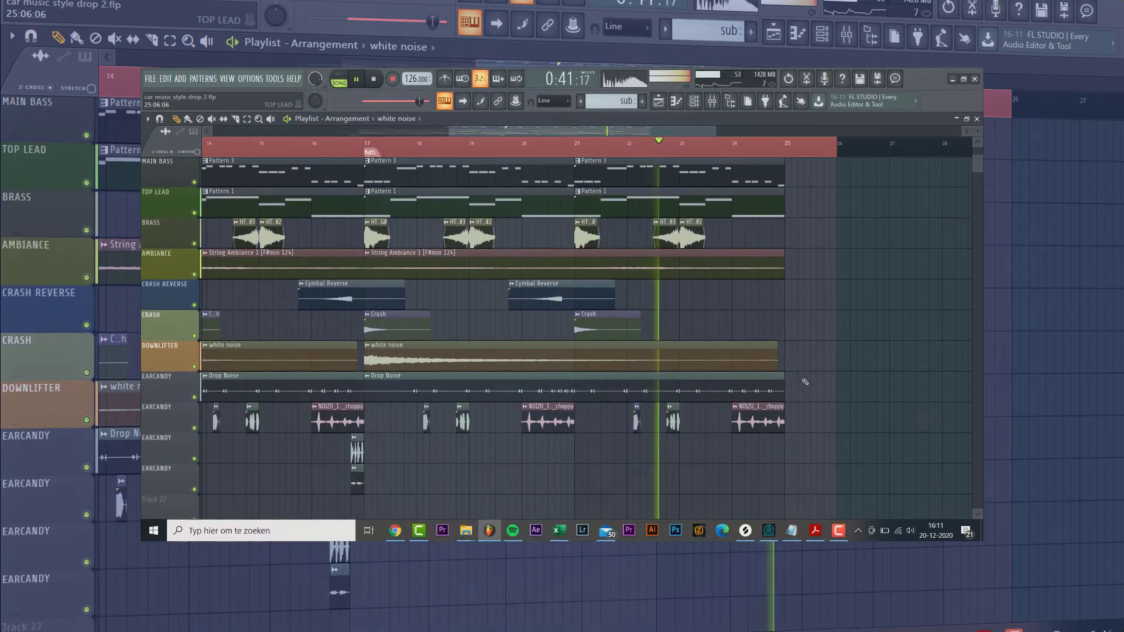
scroll(805, 381, up, 10)
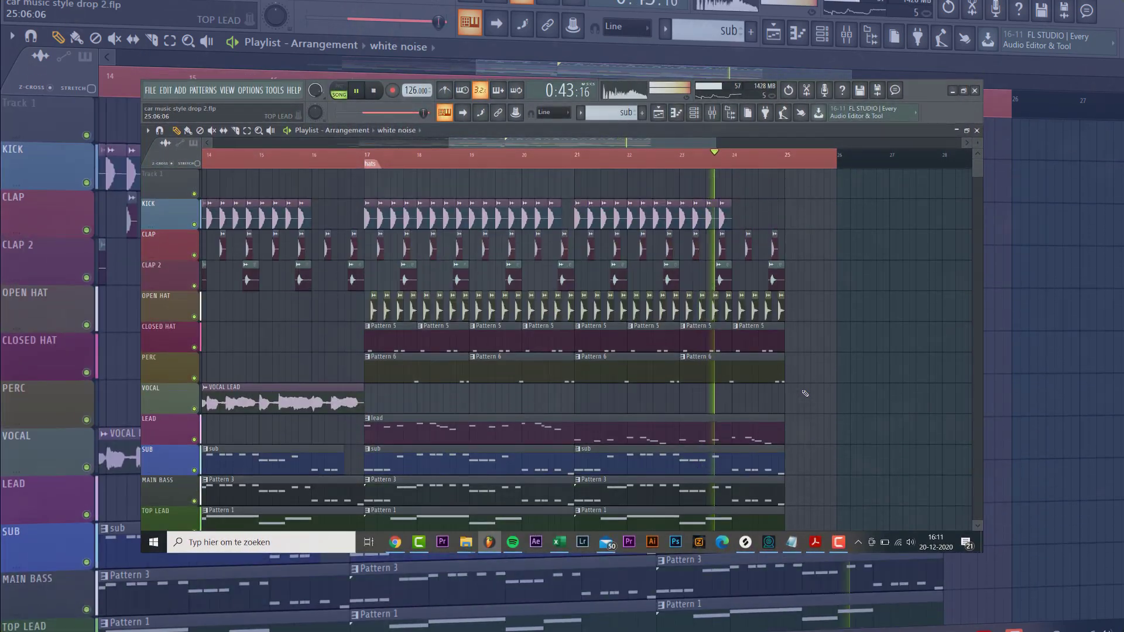
scroll(805, 383, down, 3)
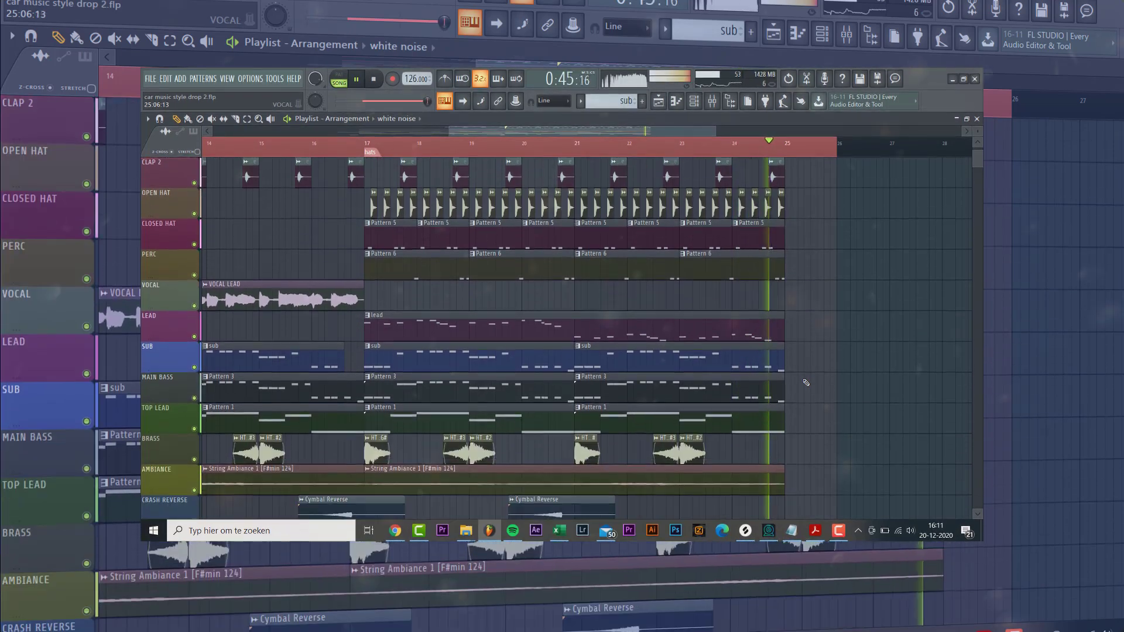
scroll(805, 383, up, 3)
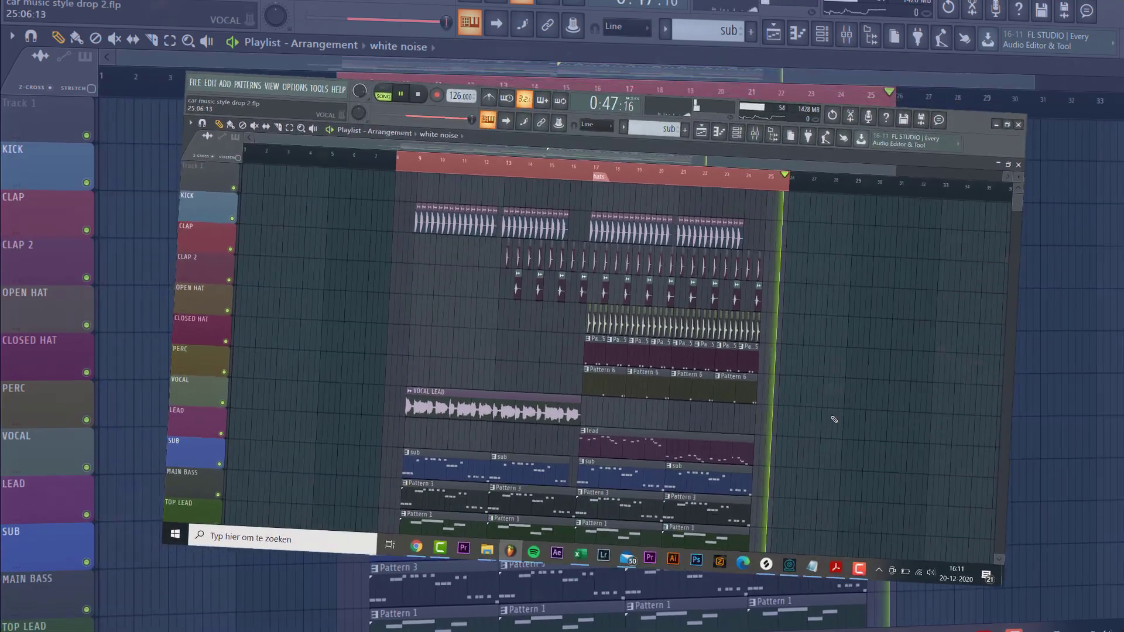